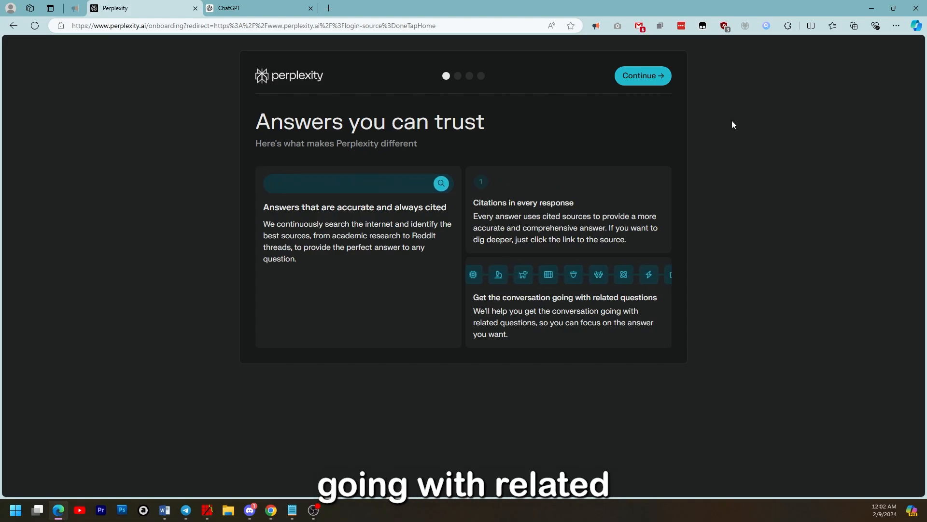
# Complete the onboarding with the free Standard plan, passing over the phone app offer and skipping the suggested first questions
pyautogui.click(641, 82)
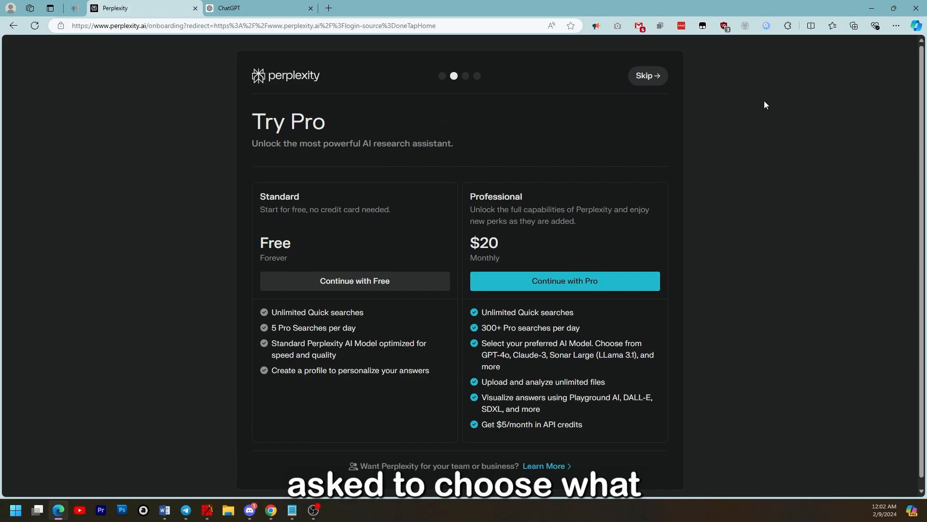
pyautogui.click(375, 282)
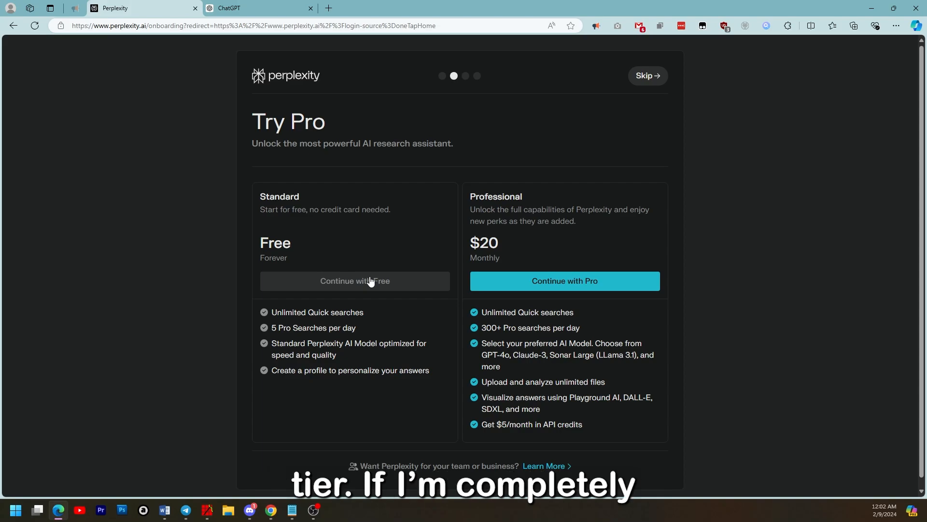
pyautogui.click(370, 281)
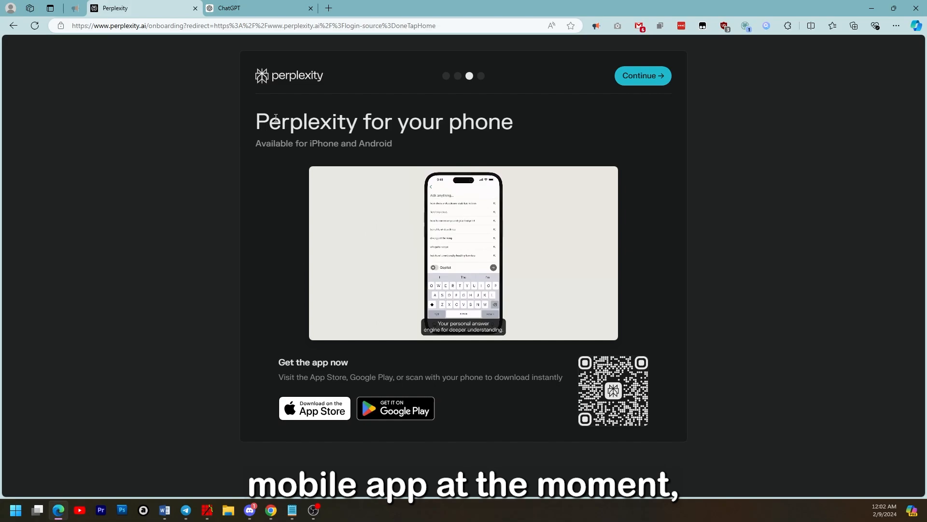
pyautogui.click(643, 76)
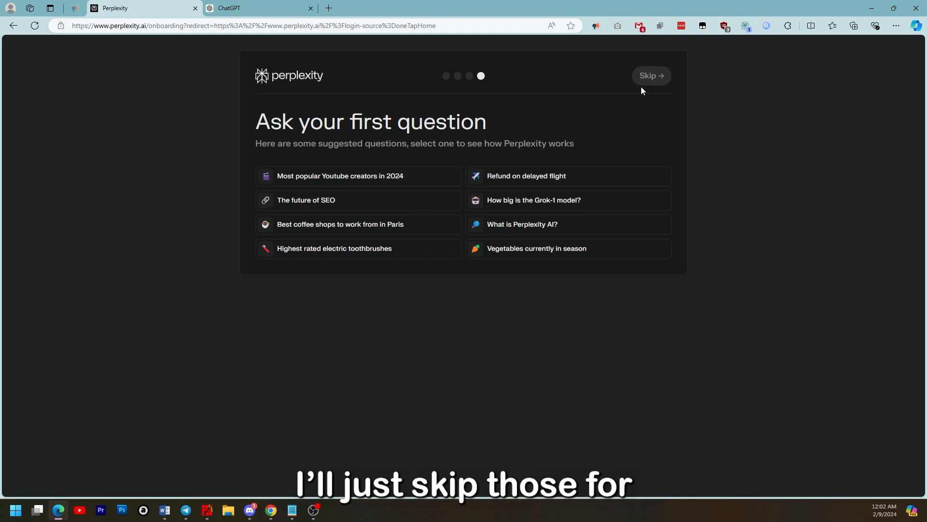
pyautogui.click(648, 76)
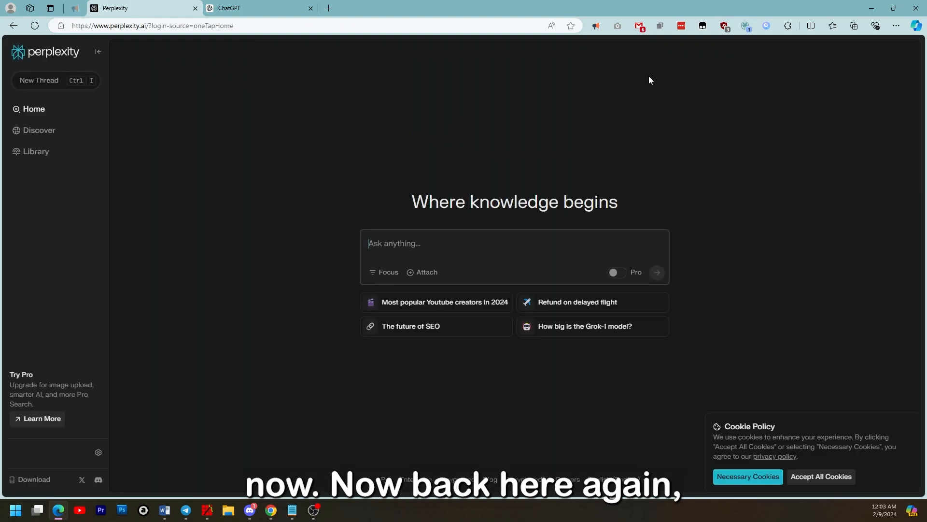
# Review the Focus search modes available for a question and close the list without choosing one
pyautogui.click(395, 276)
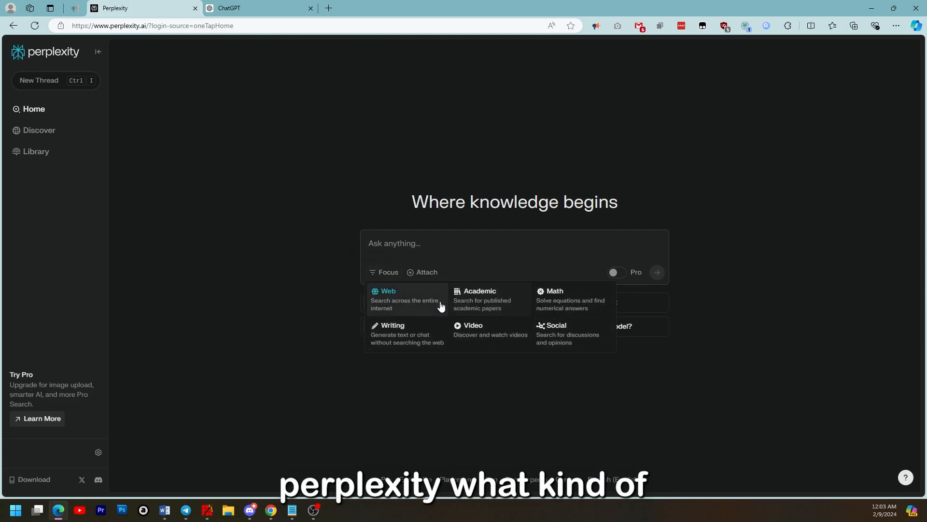
pyautogui.click(384, 274)
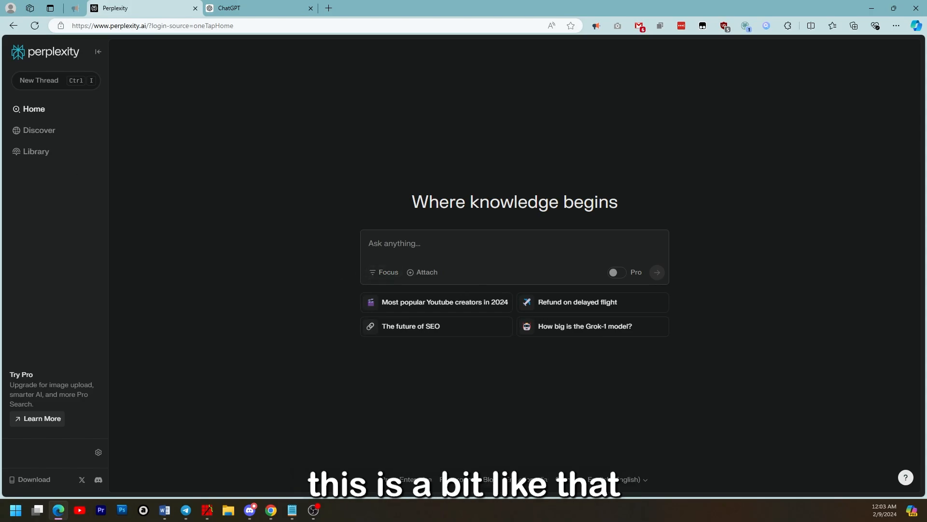
# Browse the headlines in the Discover feed and return to its beginning
pyautogui.click(36, 139)
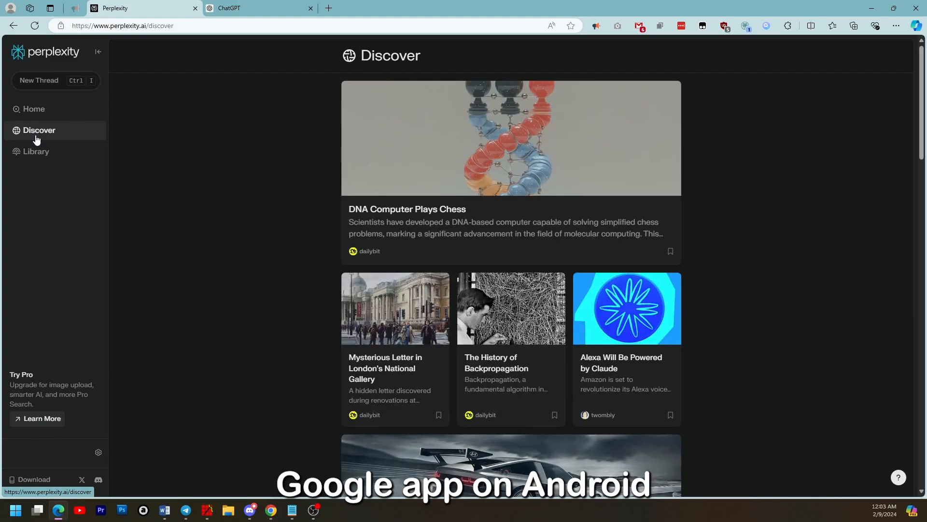
pyautogui.scroll(-12, 217, 171)
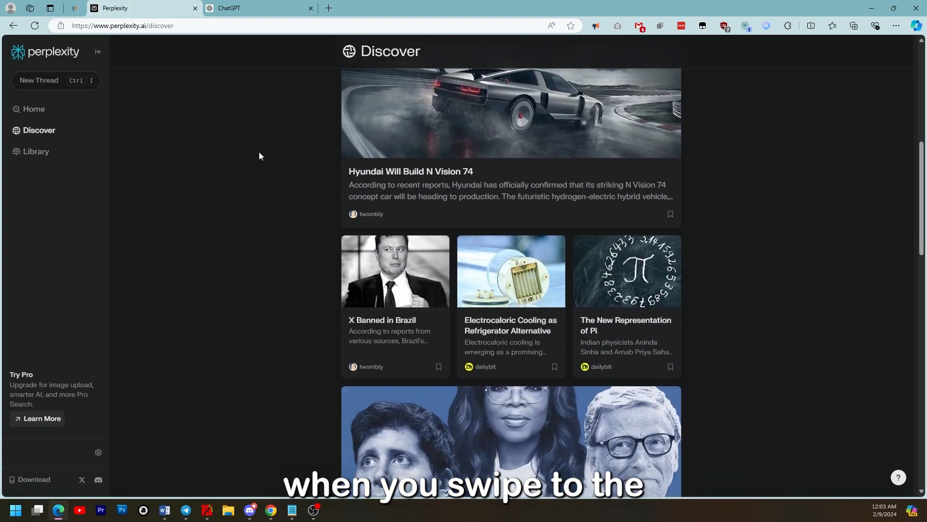
pyautogui.scroll(-5, 261, 155)
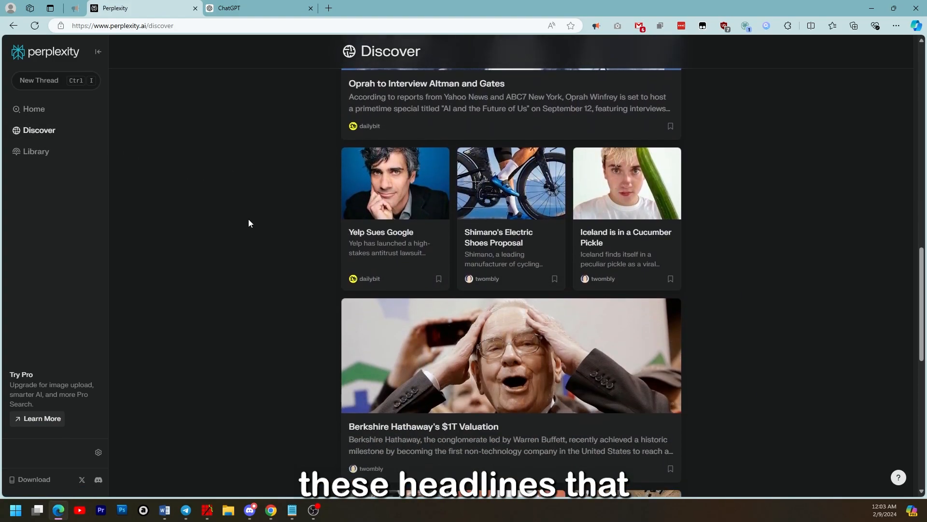
pyautogui.scroll(-10, 244, 254)
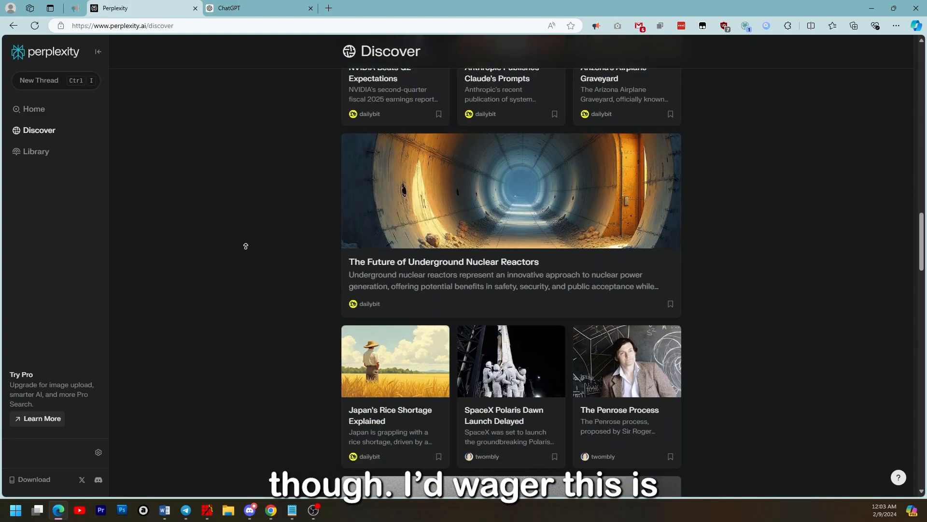
pyautogui.scroll(8, 245, 230)
pyautogui.scroll(15, 244, 230)
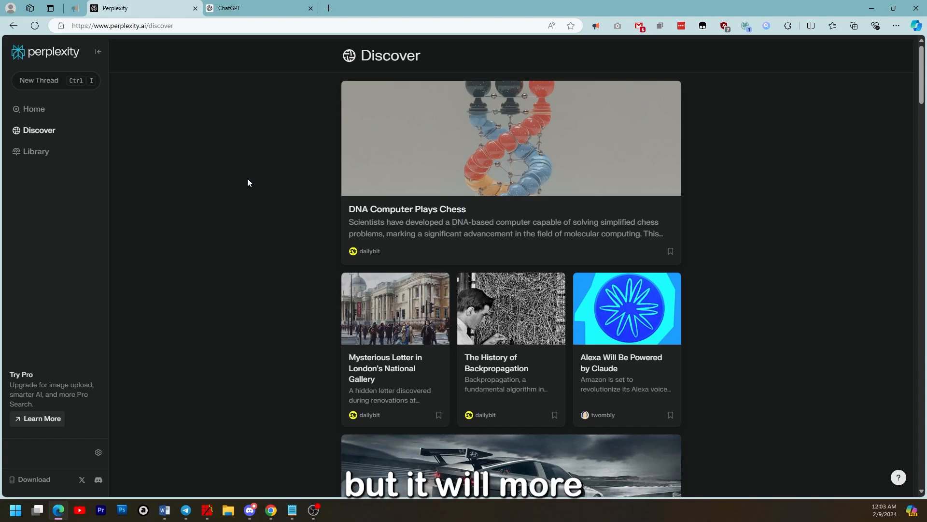
# From the home page, ask "What's the weather like in Glasgow?"
pyautogui.click(41, 110)
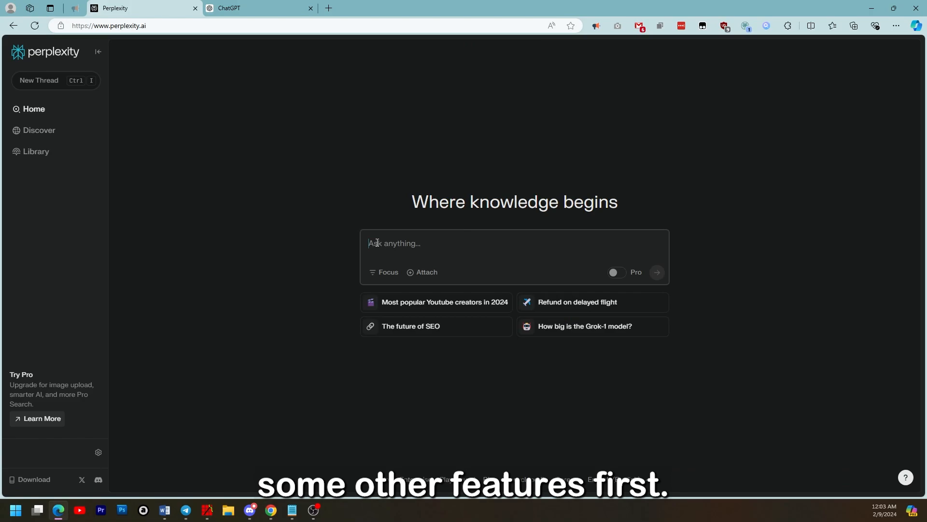
pyautogui.click(381, 248)
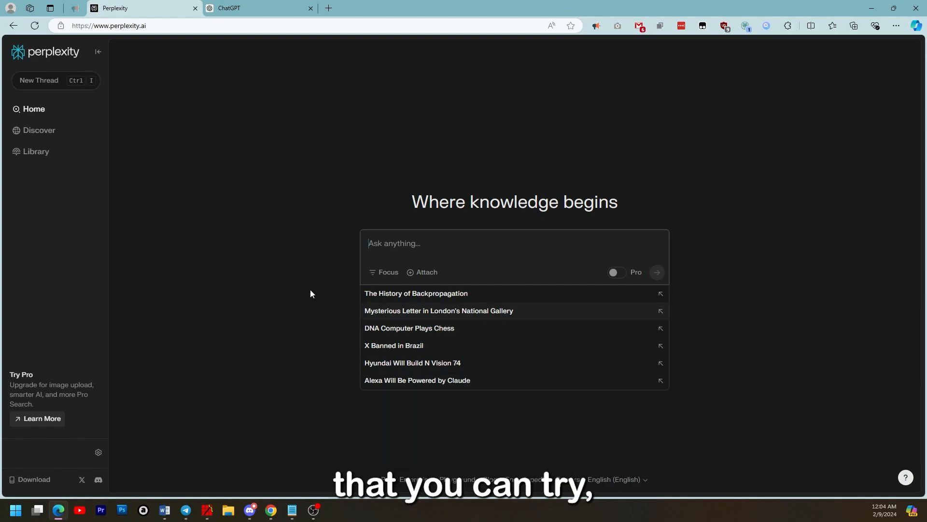
pyautogui.write("What's the weath")
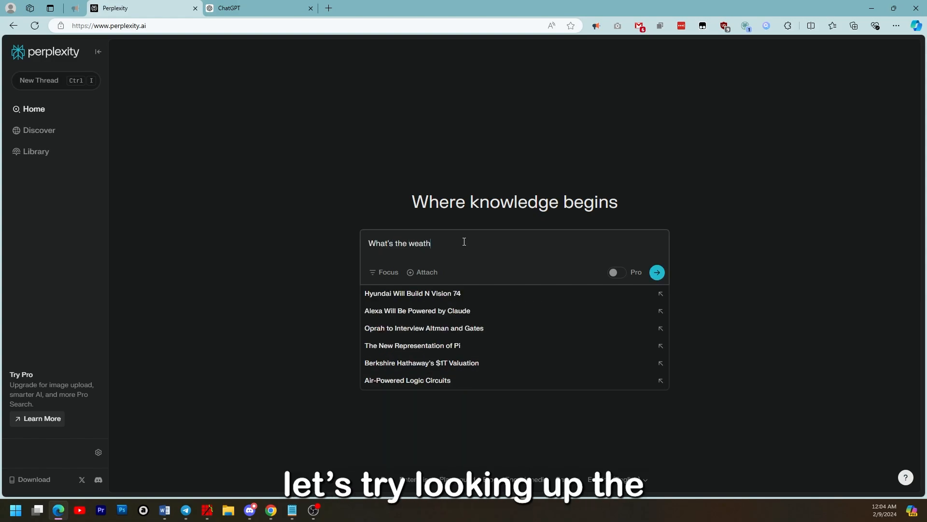
pyautogui.write('er like in Glasgow?')
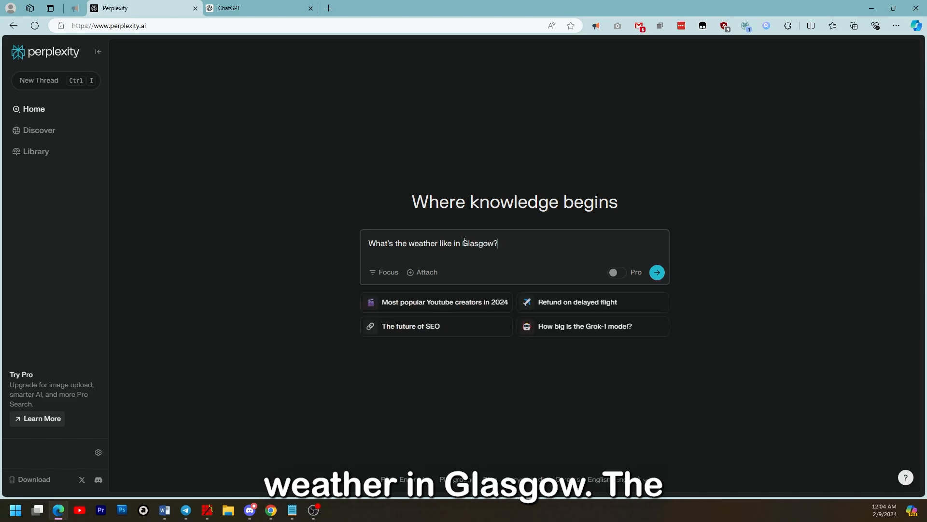
pyautogui.click(657, 272)
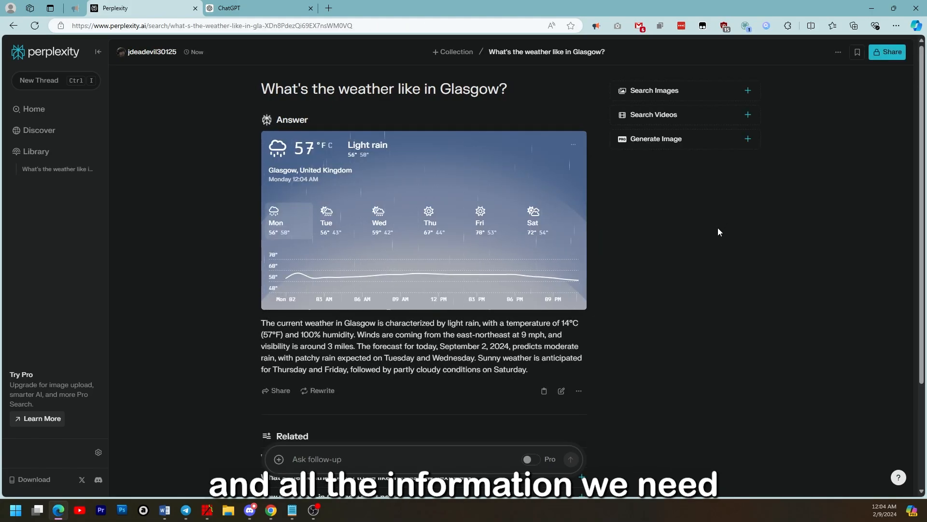
# Examine the Glasgow weather answer, including the forecast, the summary text and the related questions
pyautogui.scroll(-1, 710, 227)
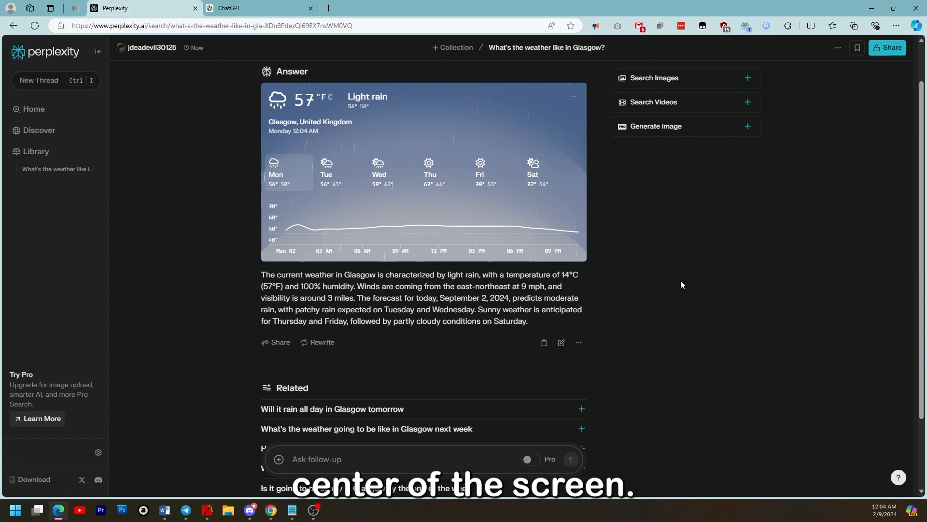
pyautogui.scroll(-2, 684, 278)
pyautogui.scroll(3, 694, 265)
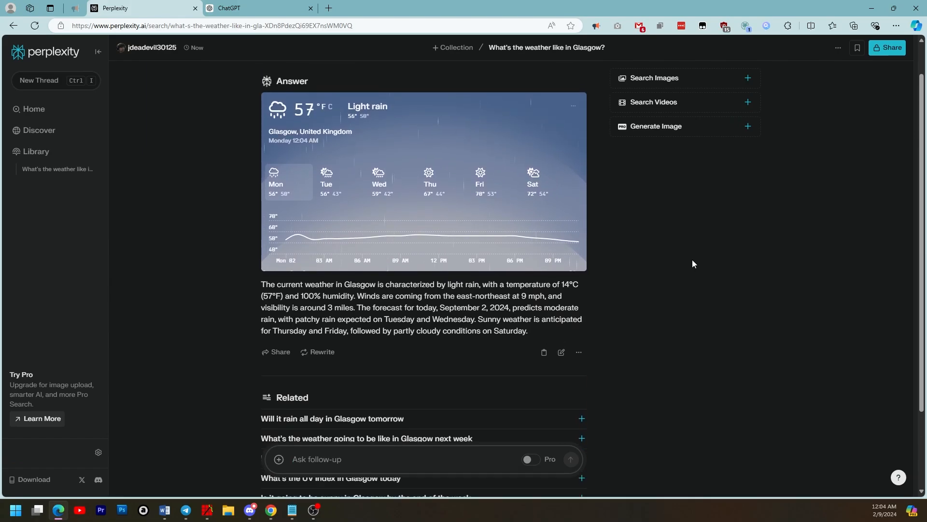
pyautogui.scroll(1, 693, 264)
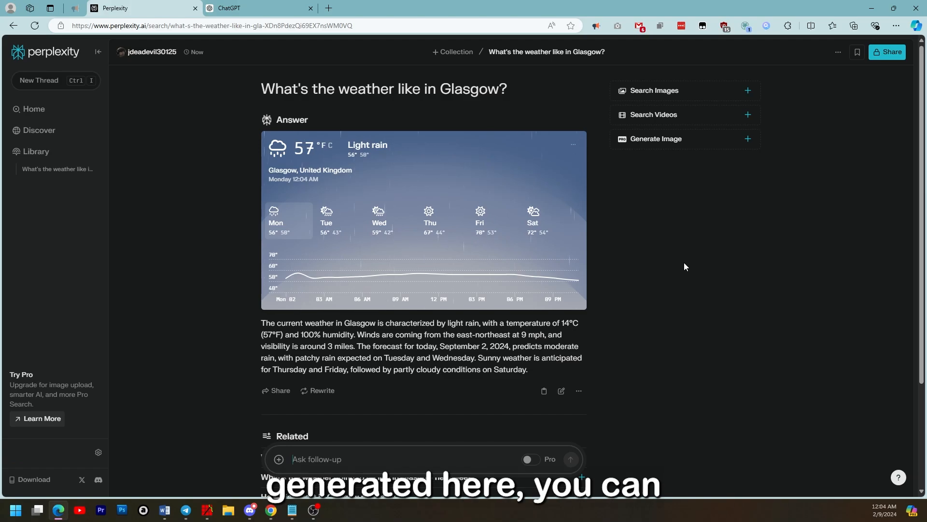
pyautogui.scroll(-1, 692, 261)
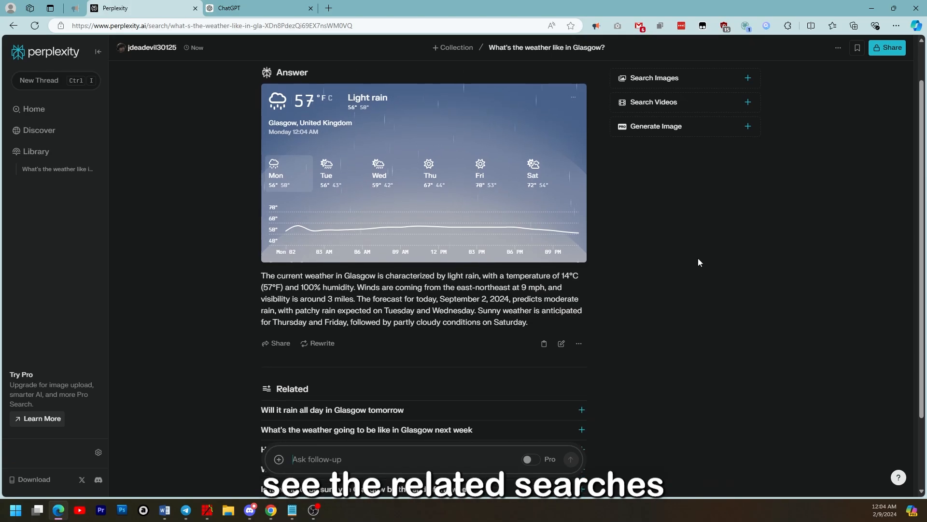
pyautogui.scroll(1, 702, 259)
pyautogui.scroll(-2, 711, 259)
pyautogui.scroll(-1, 712, 260)
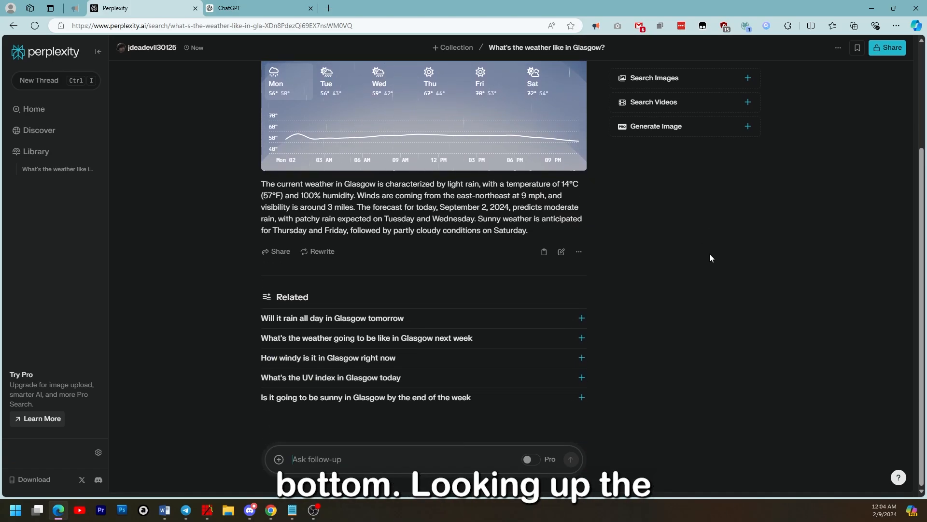
pyautogui.scroll(3, 710, 258)
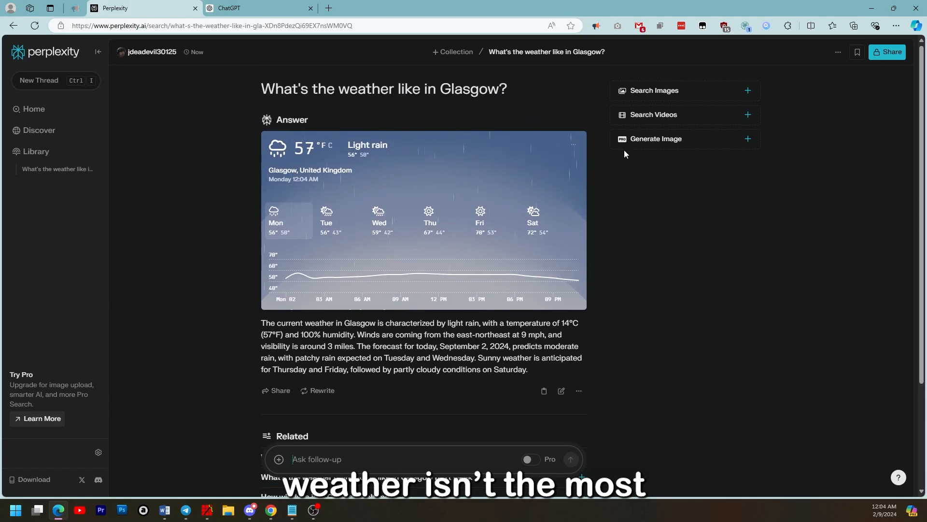
# Return to the home page and run the suggested question "Refund on delayed flight"
pyautogui.click(63, 113)
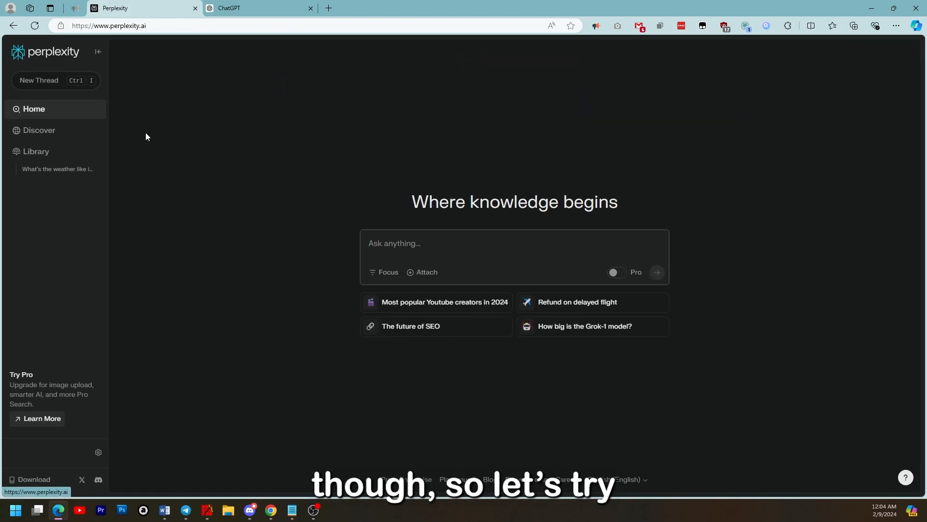
pyautogui.click(425, 248)
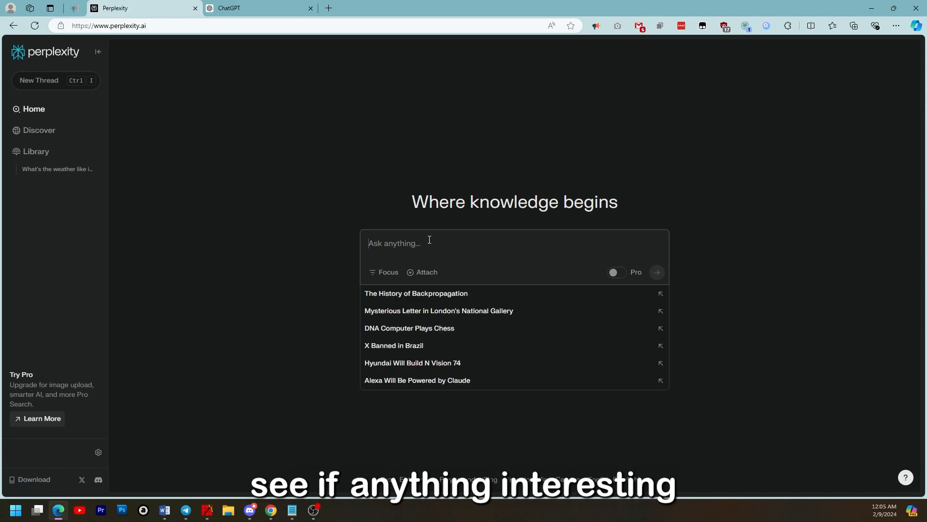
pyautogui.click(349, 230)
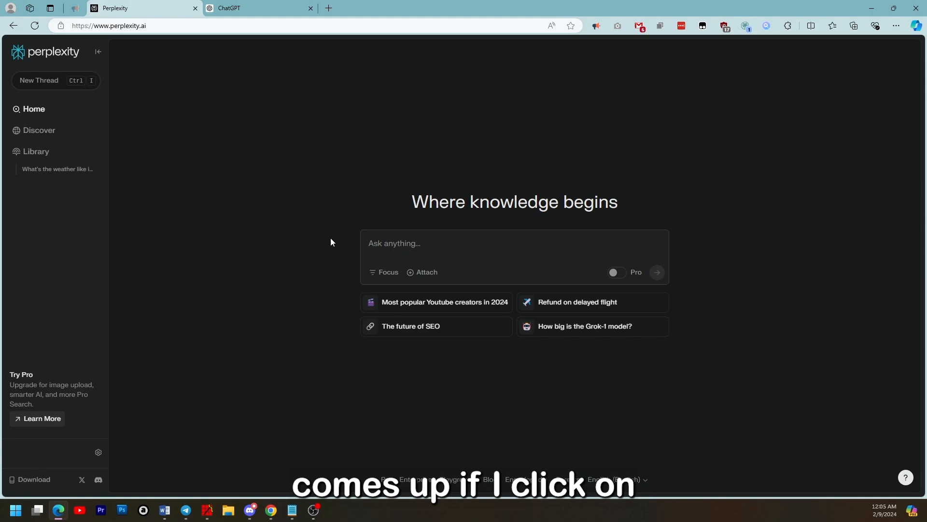
pyautogui.click(566, 311)
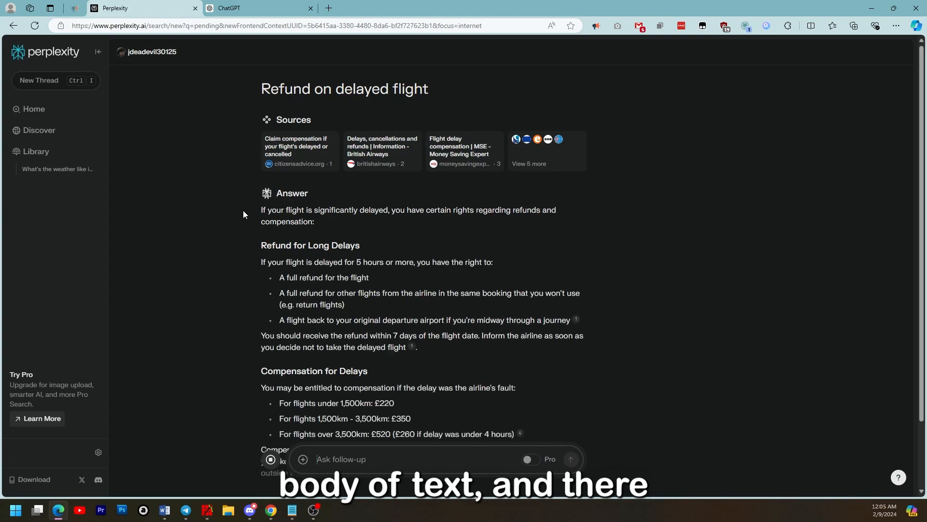
# Read through the delayed-flight answer and its related questions, and check its citizensadvice.org source page before closing that page
pyautogui.scroll(-4, 317, 232)
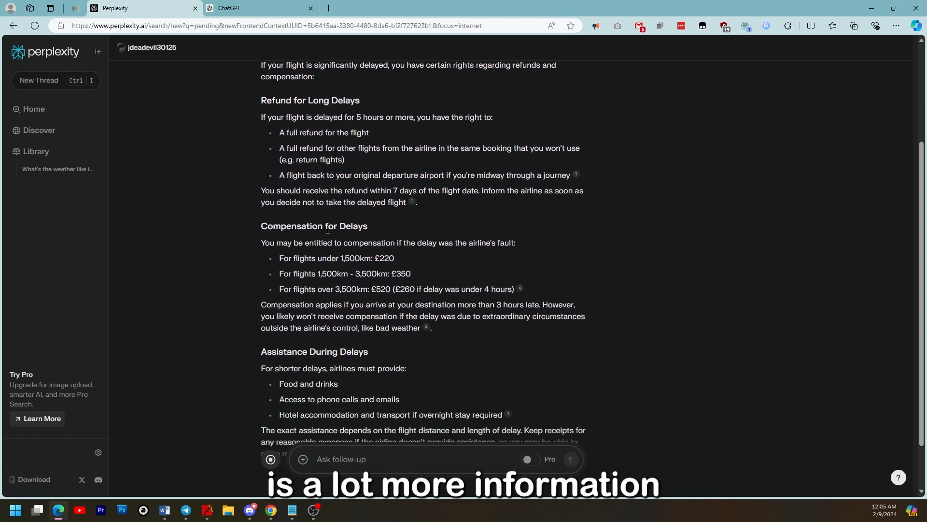
pyautogui.scroll(-3, 328, 230)
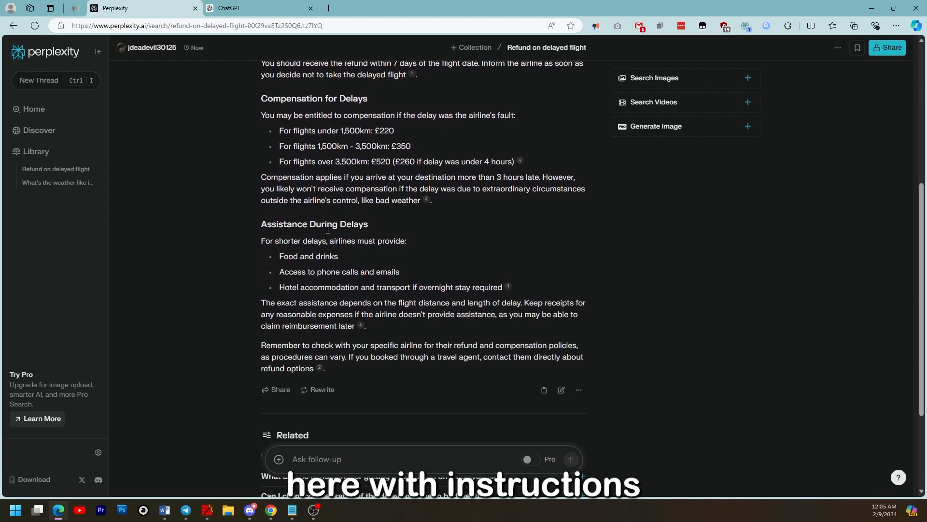
pyautogui.scroll(-1, 328, 233)
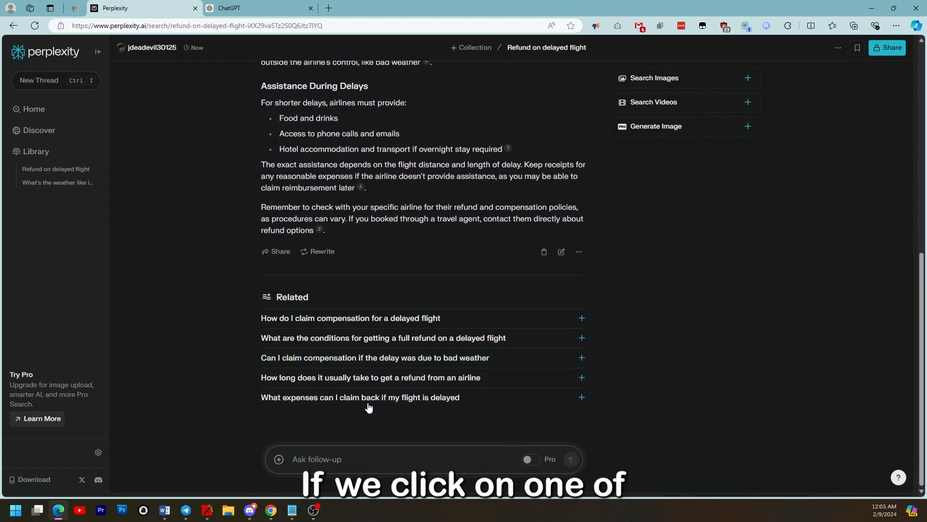
pyautogui.scroll(10, 691, 288)
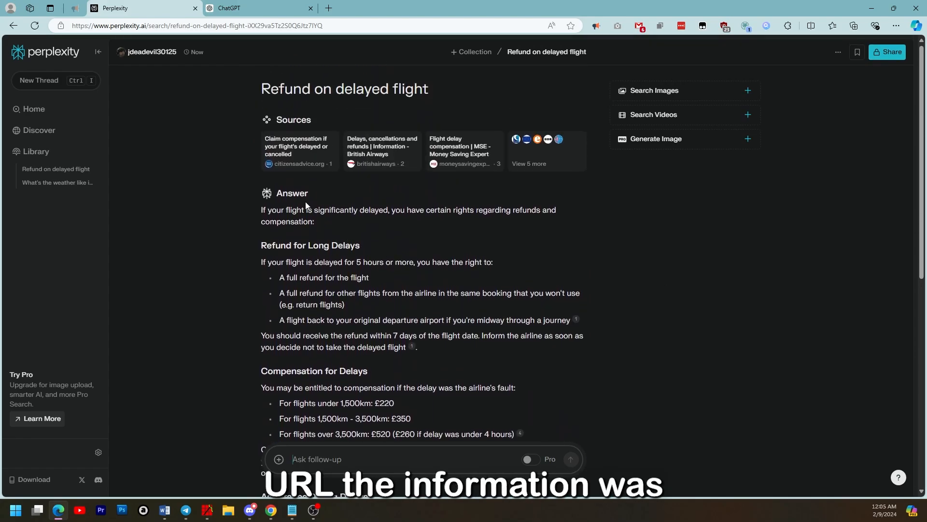
pyautogui.click(309, 155)
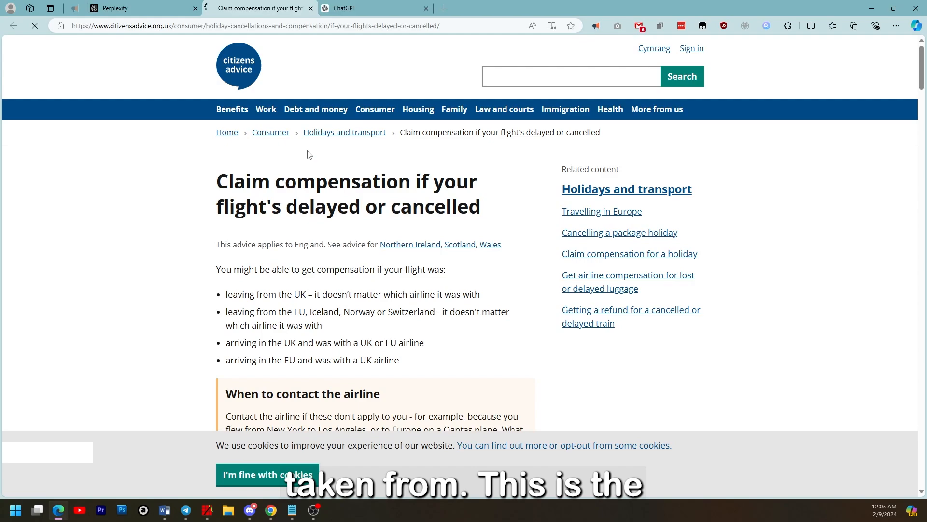
pyautogui.scroll(-5, 261, 208)
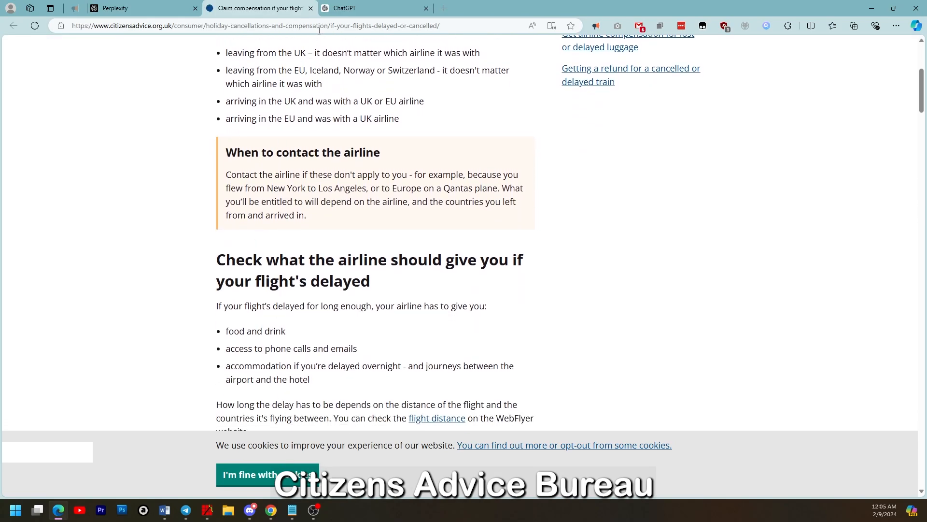
pyautogui.click(311, 11)
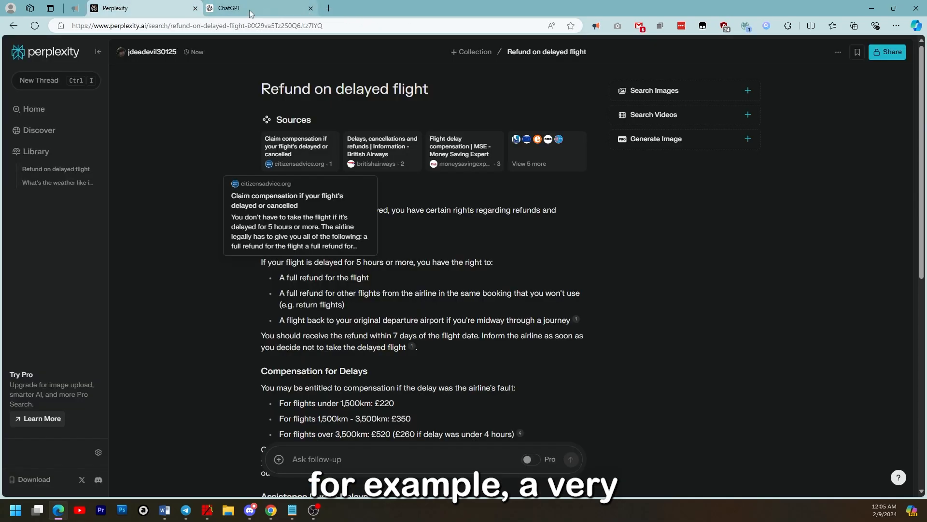
# Start a new collection from the "Refund on delayed flight" thread and title it "Vacation Planning"
pyautogui.click(543, 53)
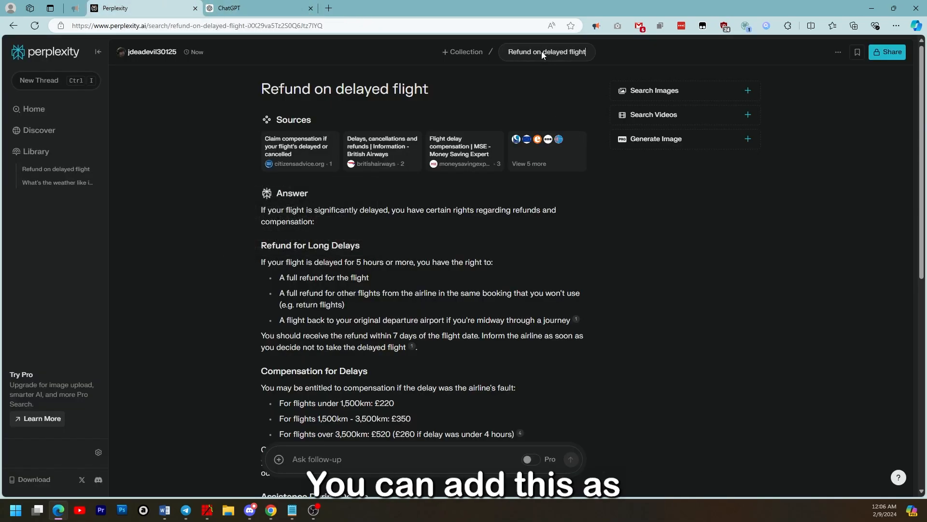
pyautogui.click(607, 54)
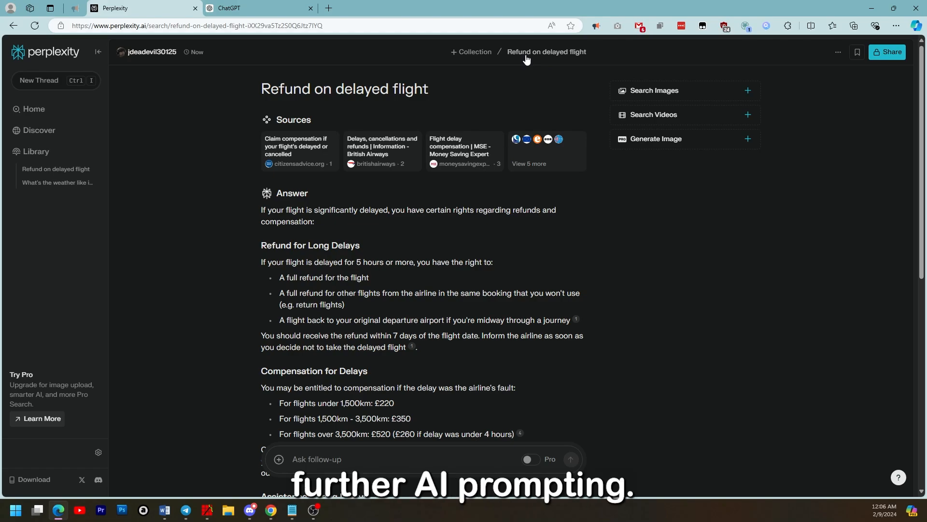
pyautogui.click(485, 51)
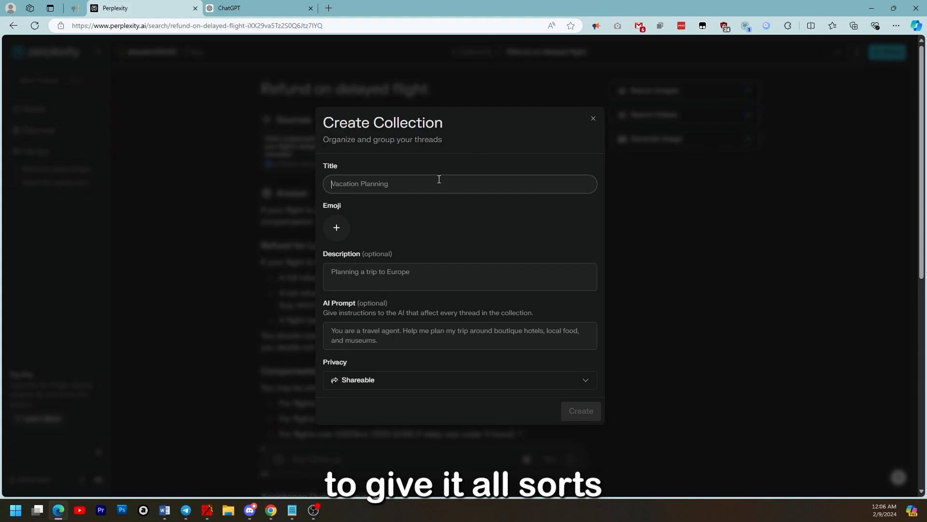
pyautogui.write('vA')
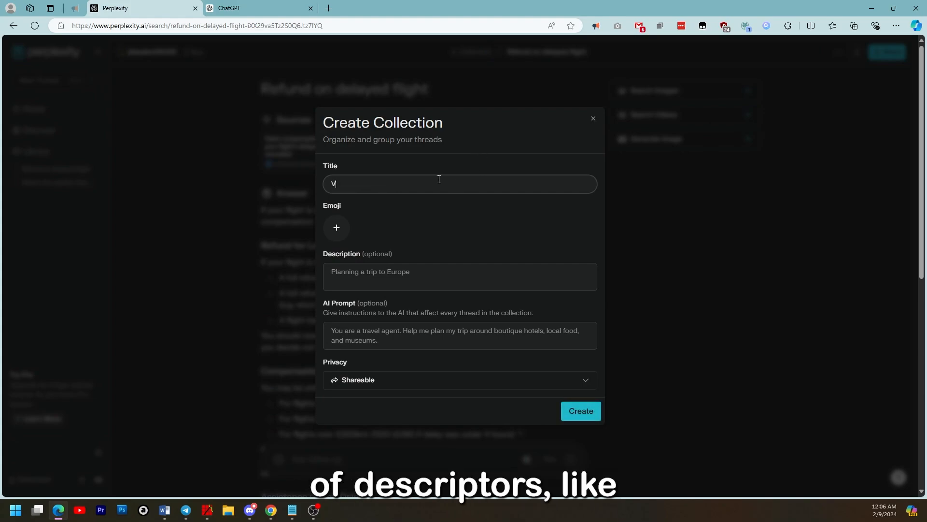
pyautogui.write('cation Planning')
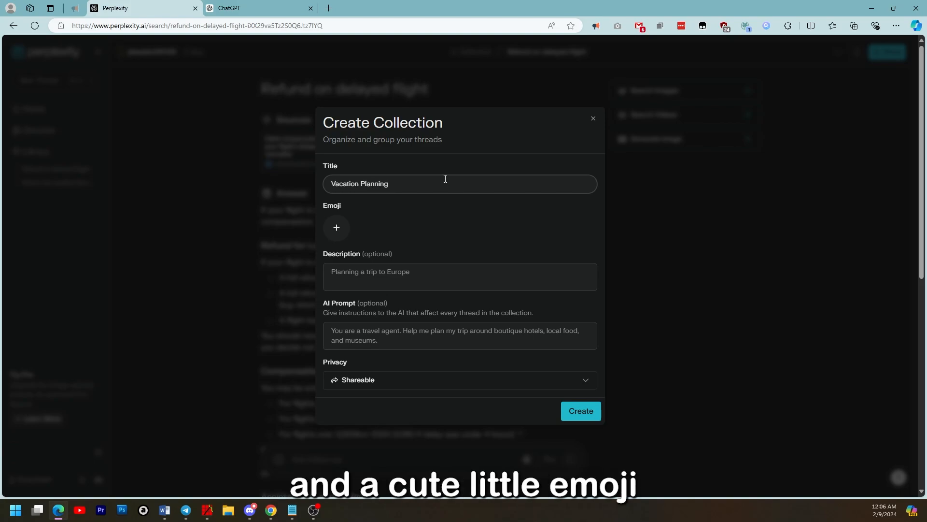
# Give the collection a grinning emoji, the description "Planning a trip to Europe" and an AI prompt, and create it
pyautogui.click(338, 228)
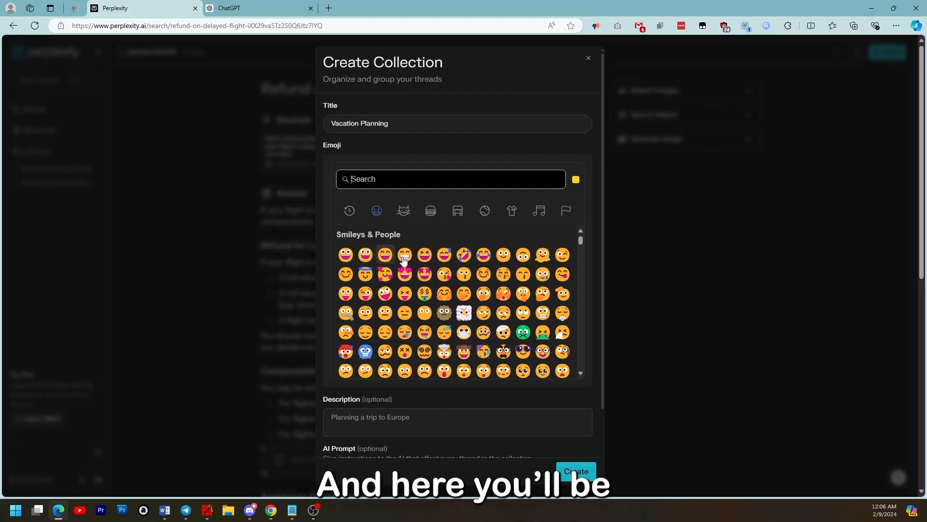
pyautogui.click(405, 256)
pyautogui.click(421, 268)
pyautogui.write('Planning a trip to Europe')
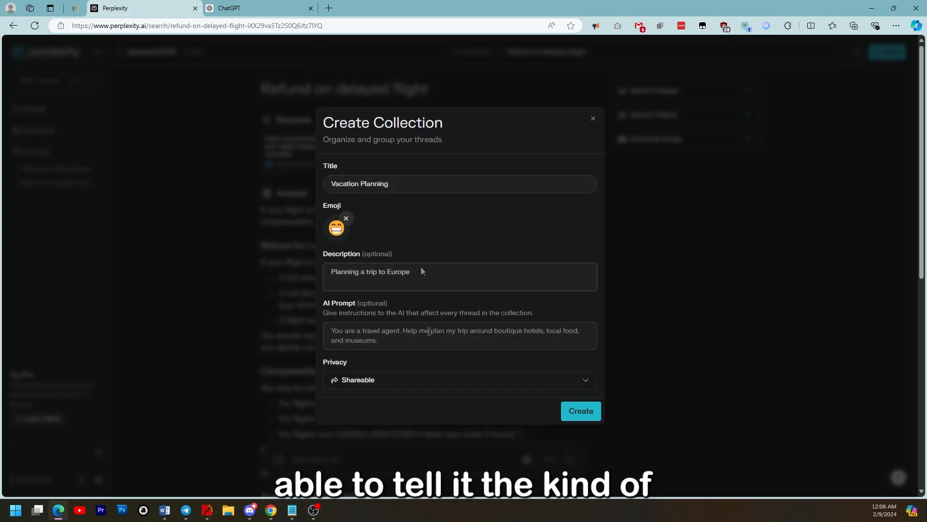
pyautogui.click(424, 339)
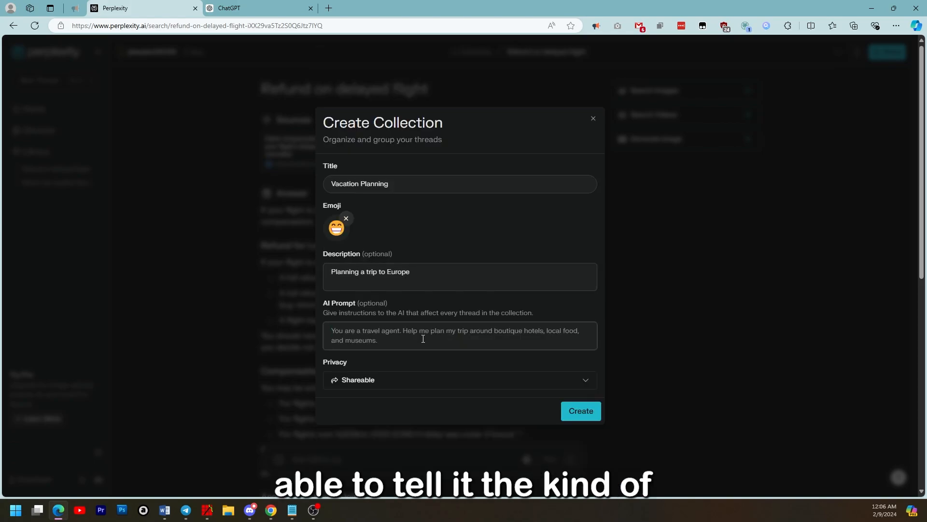
pyautogui.write('st')
pyautogui.press('BackSpace')
pyautogui.press('BackSpace')
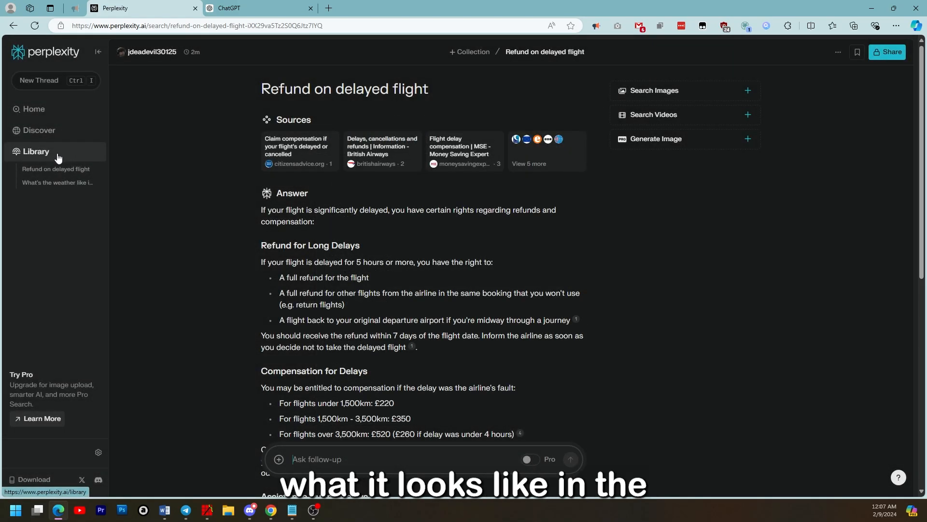
# Open the Vacation Planning collection from the Library, review its title, description and AI prompt in the editor, and save it
pyautogui.click(45, 152)
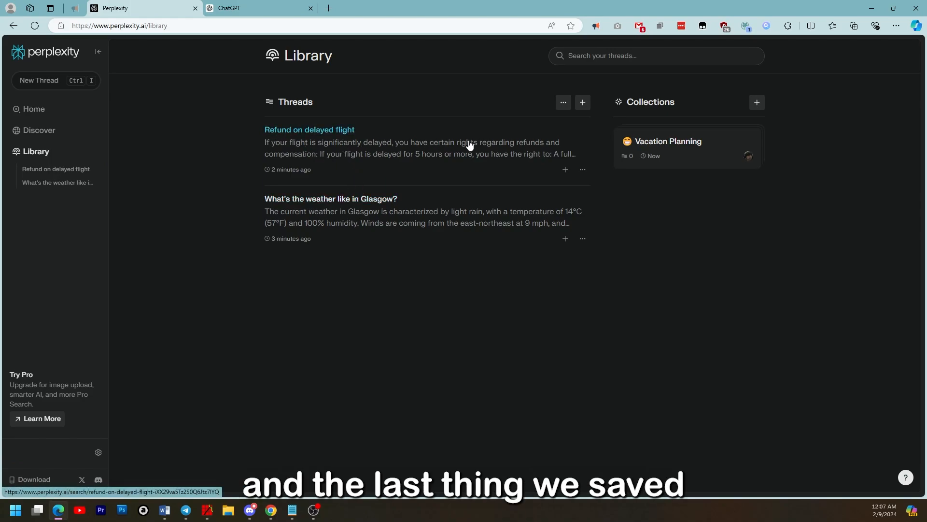
pyautogui.click(684, 145)
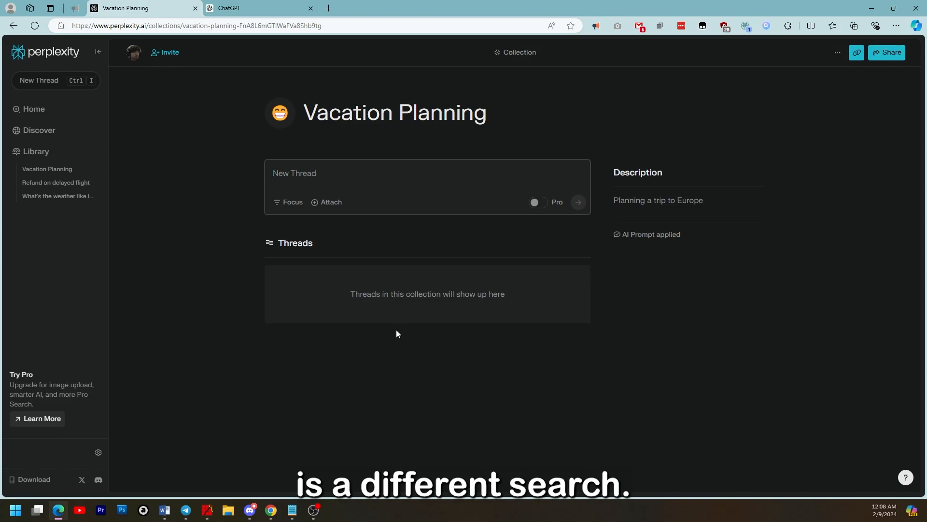
pyautogui.click(838, 53)
pyautogui.click(823, 74)
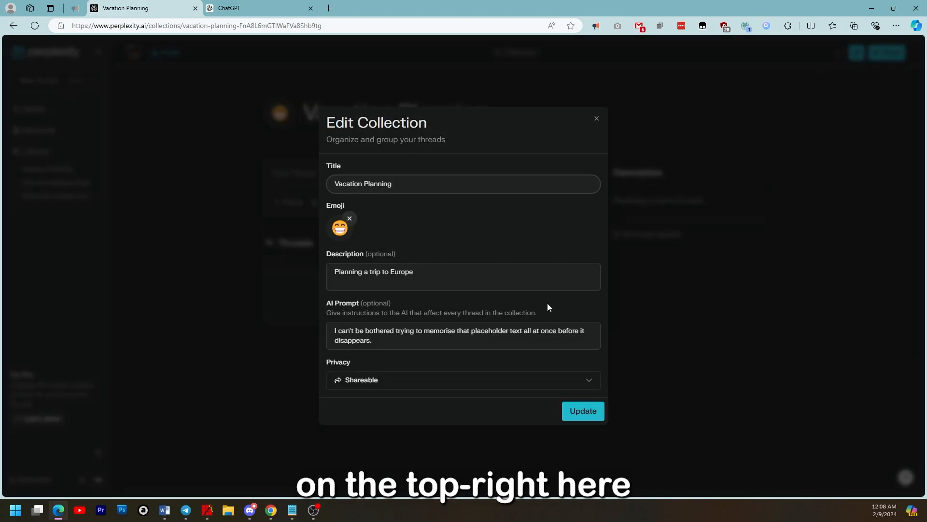
pyautogui.click(568, 418)
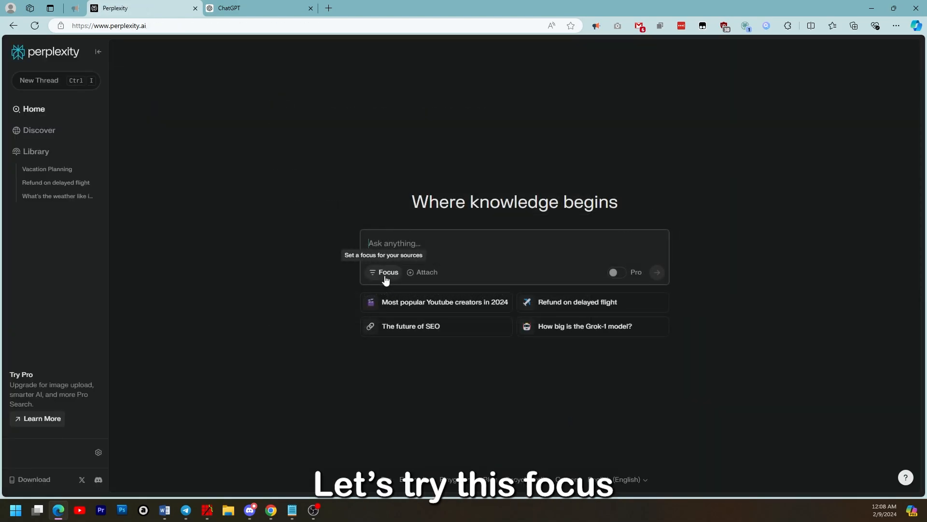
# From the home page, set the search focus to Academic, run the suggested question "Quantum computing 2024" and skim the answer
pyautogui.click(385, 276)
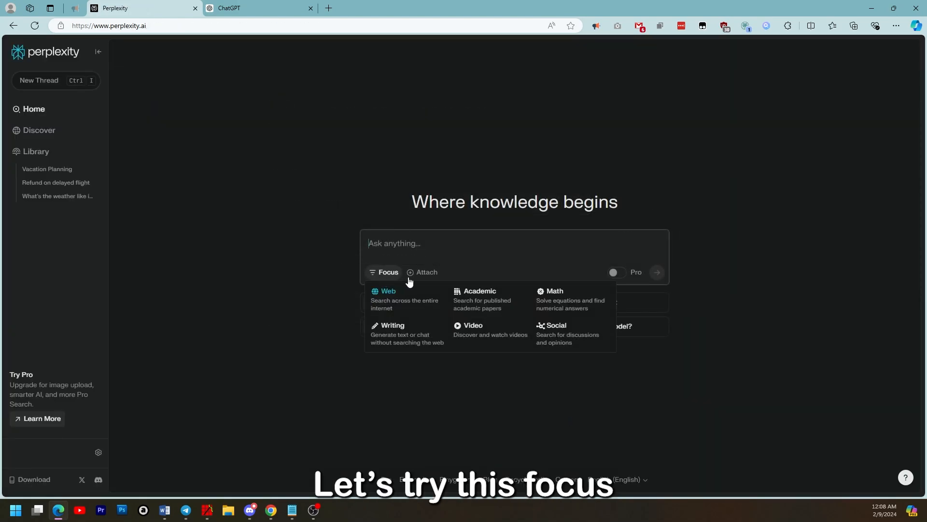
pyautogui.click(471, 296)
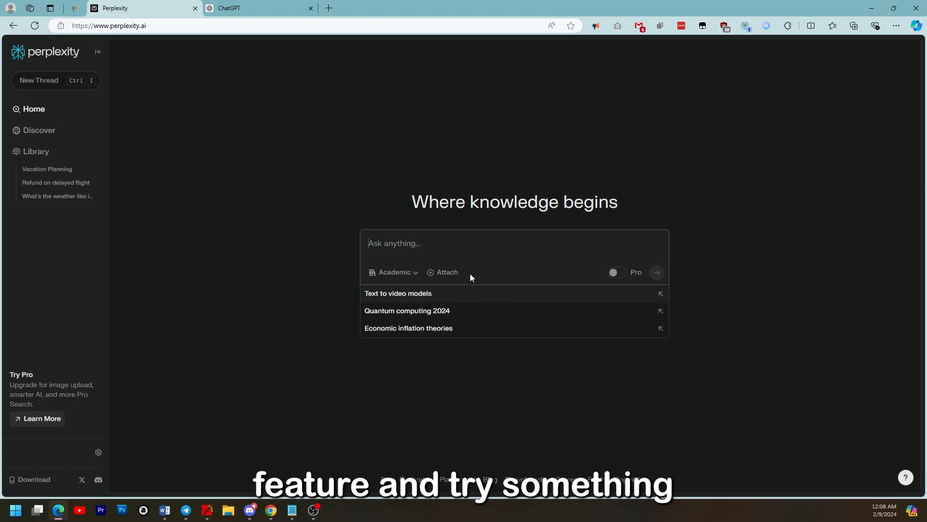
pyautogui.click(446, 312)
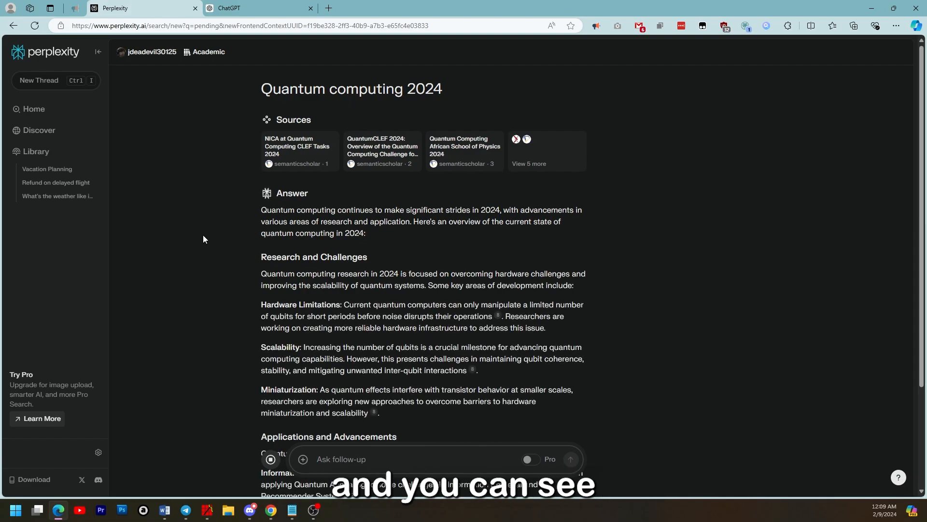
pyautogui.scroll(-2, 234, 232)
pyautogui.scroll(-4, 233, 235)
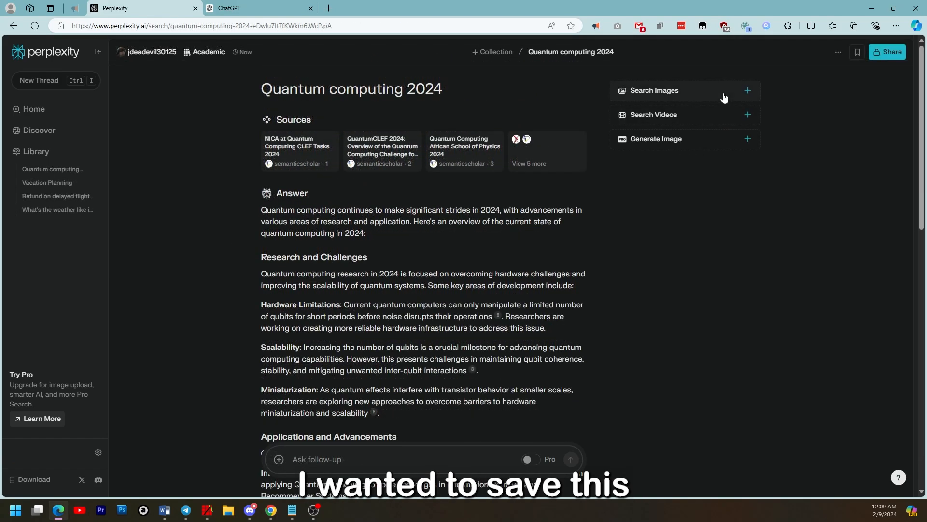
# Search for related images and videos for the "Quantum computing 2024" thread
pyautogui.click(723, 91)
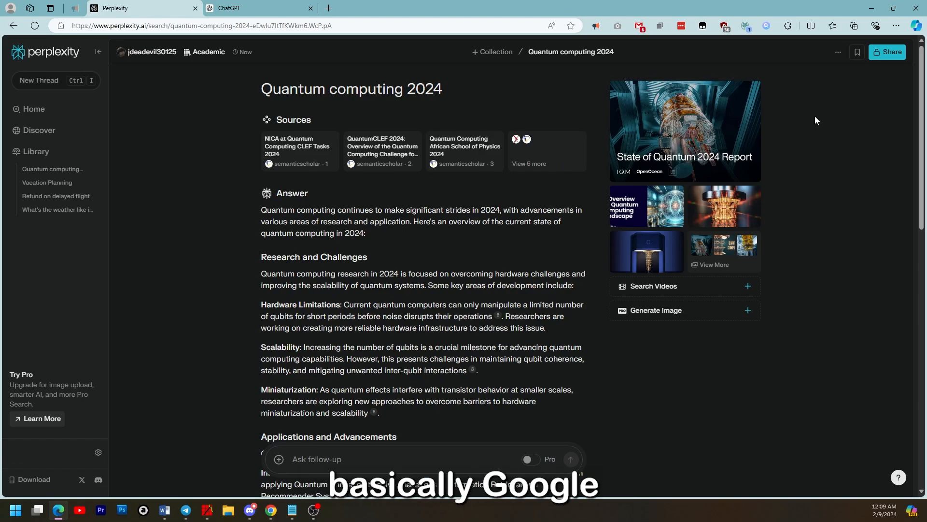
pyautogui.click(726, 285)
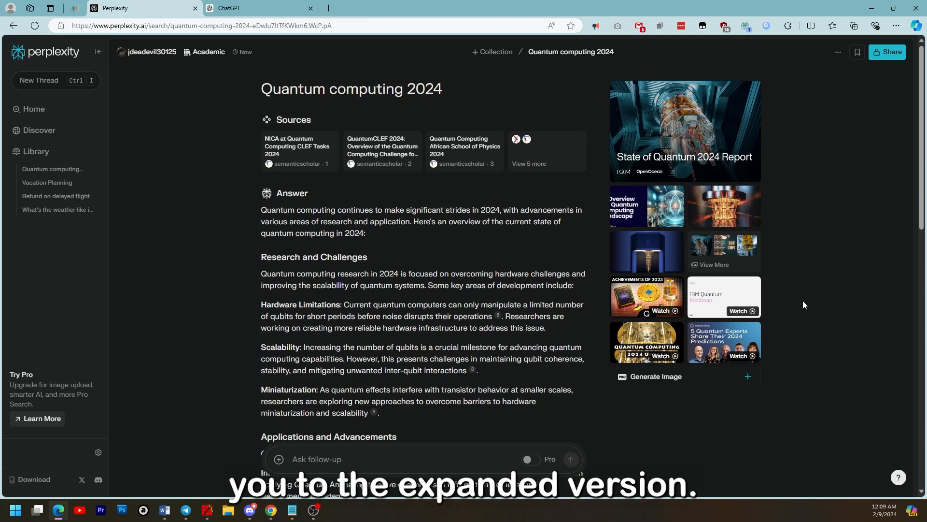
# Enlarge the blue quantum computer image and check its source article, then return to the thread and try generating an image
pyautogui.click(652, 253)
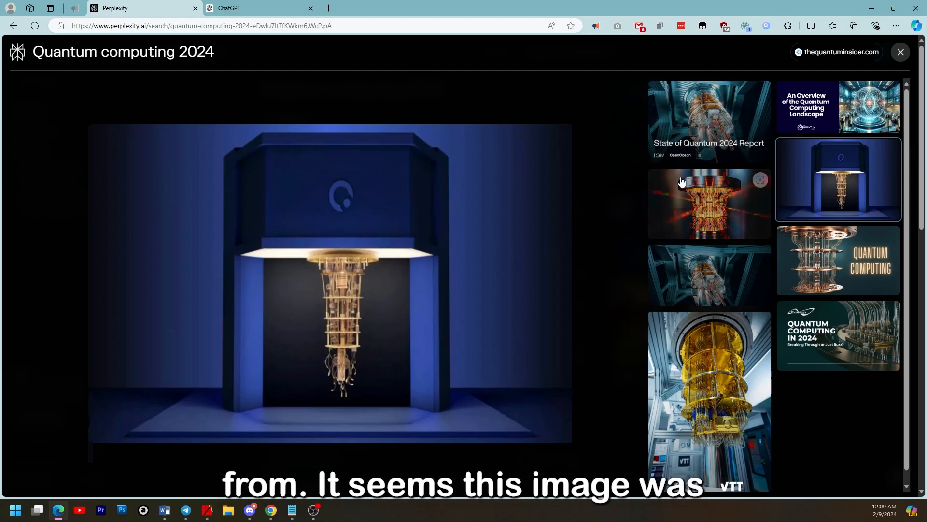
pyautogui.click(383, 243)
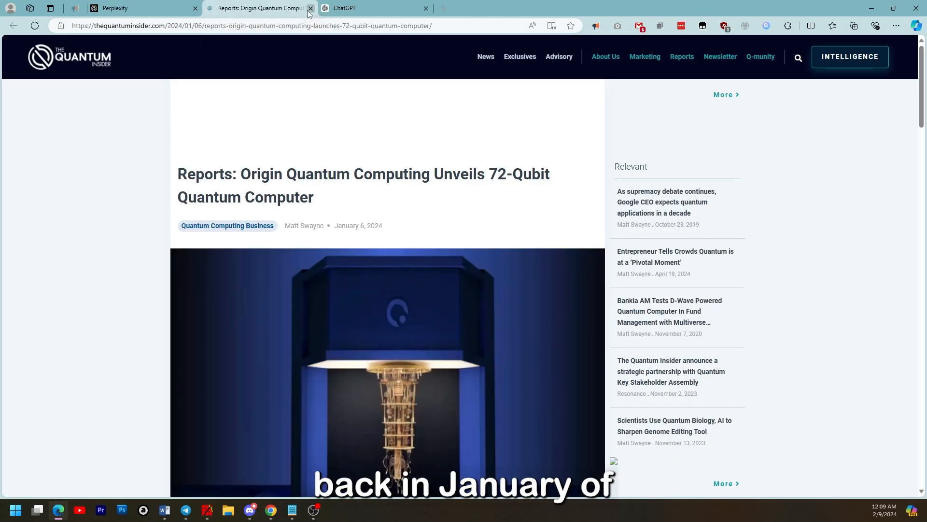
pyautogui.click(310, 8)
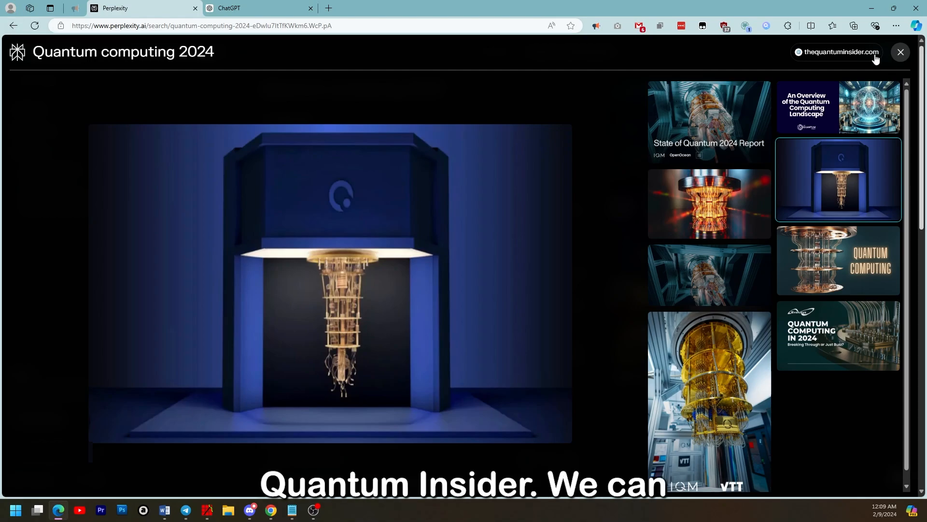
pyautogui.click(904, 53)
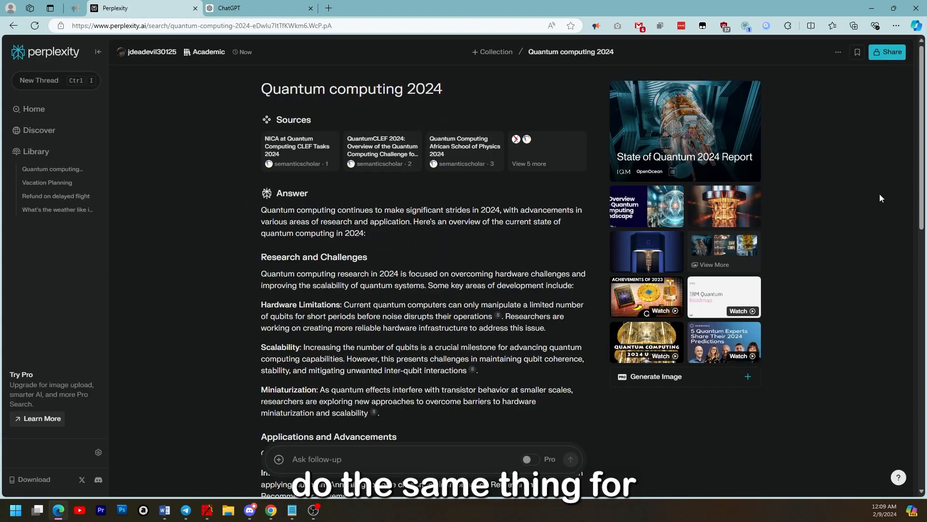
pyautogui.click(734, 381)
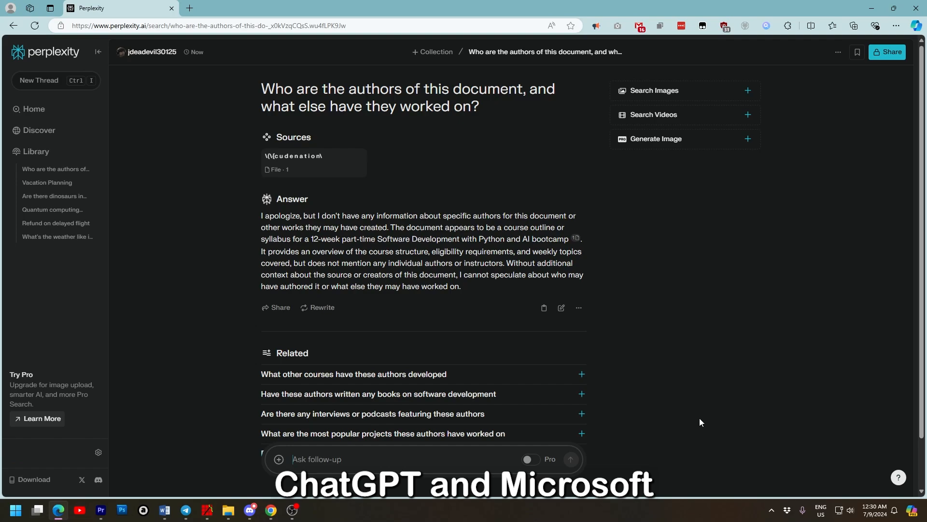
# Read through the answer about the uploaded document's authors and its related questions
pyautogui.scroll(-2, 369, 415)
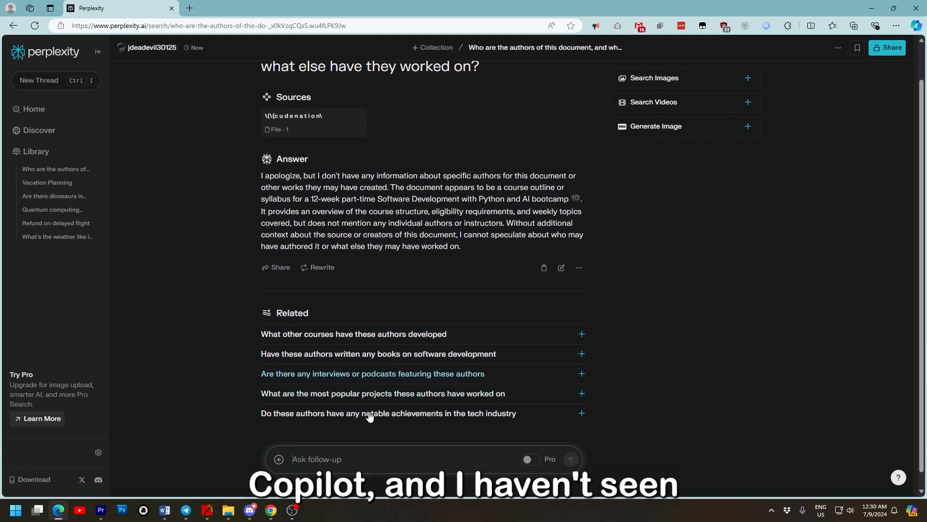
pyautogui.scroll(2, 654, 256)
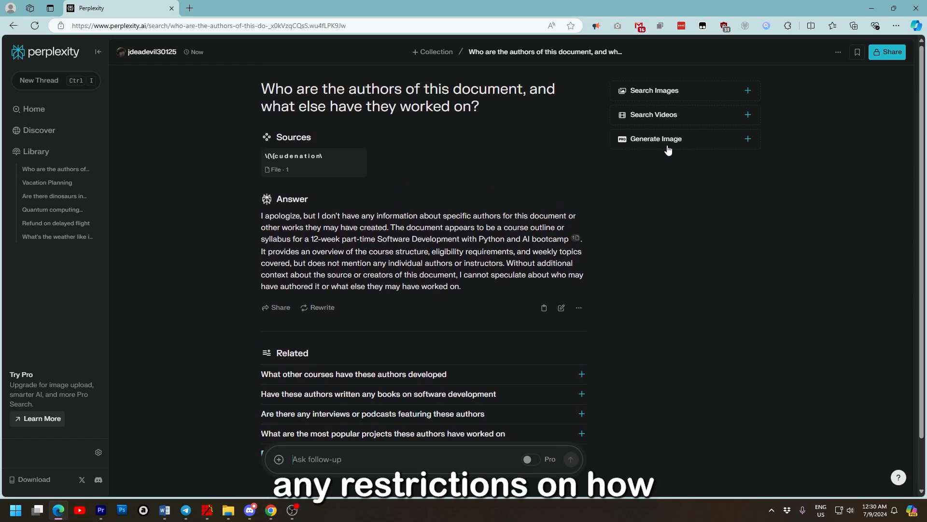
pyautogui.click(685, 87)
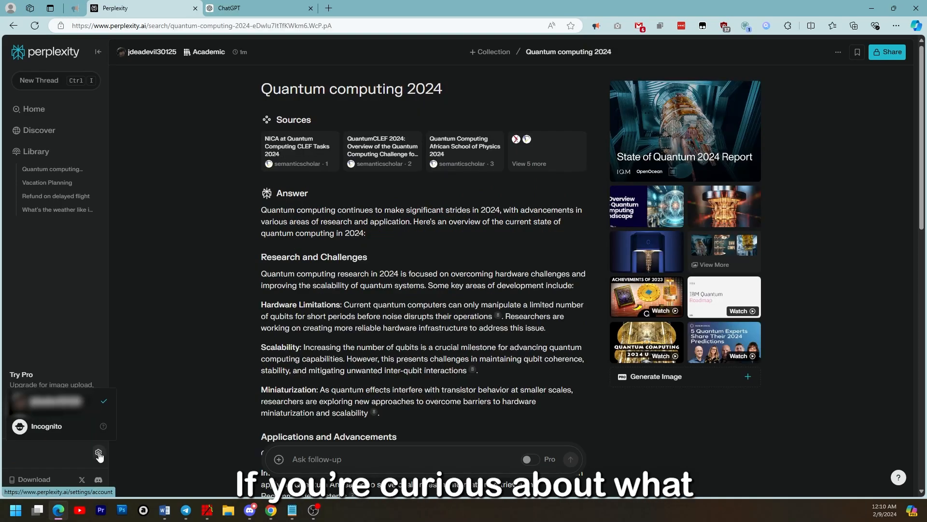
# In the account settings, try the Light appearance and then set the theme to Dark
pyautogui.click(98, 452)
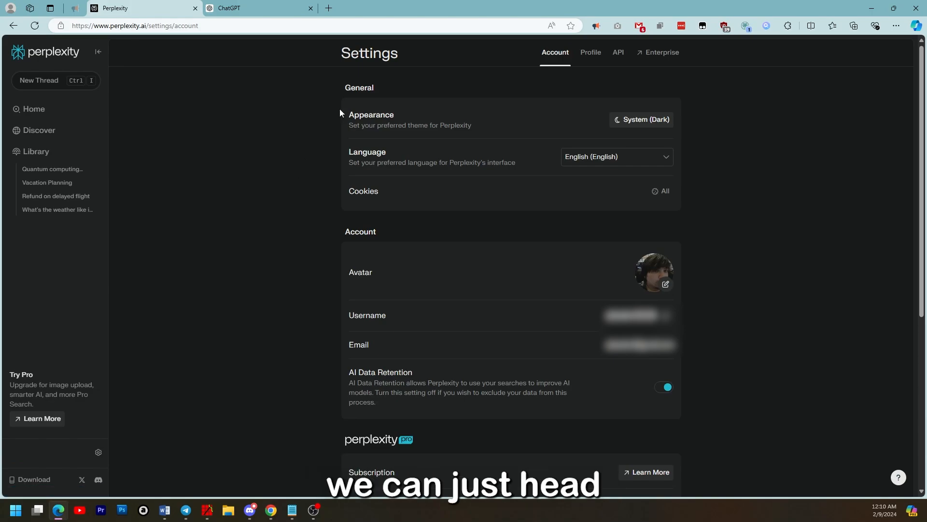
pyautogui.click(641, 121)
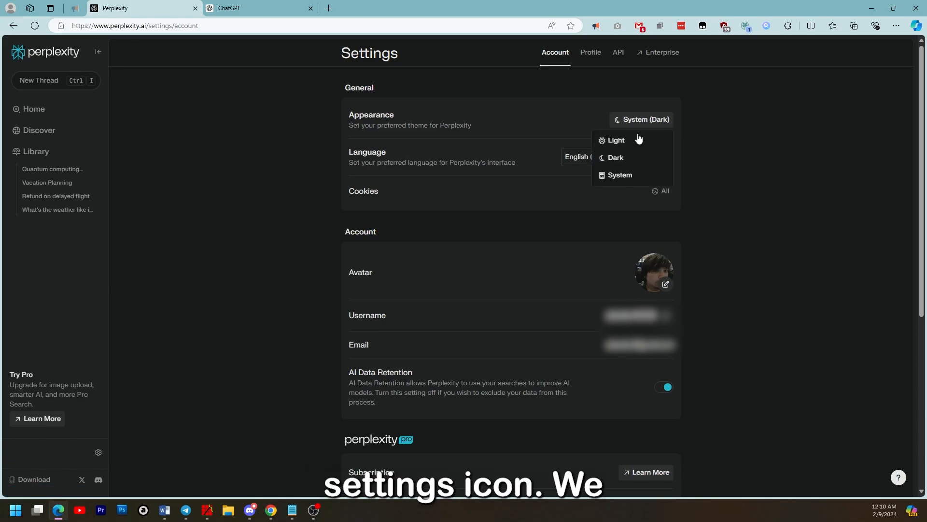
pyautogui.click(639, 140)
pyautogui.click(659, 126)
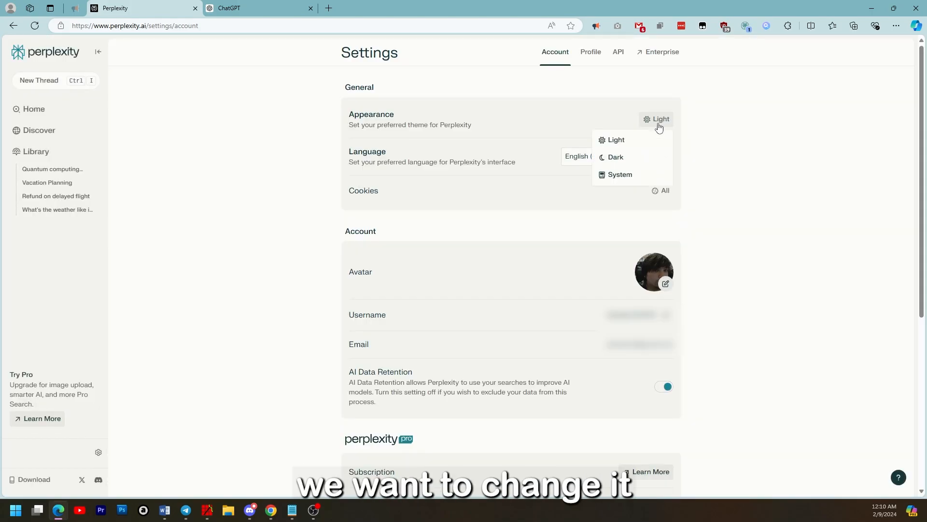
pyautogui.click(642, 157)
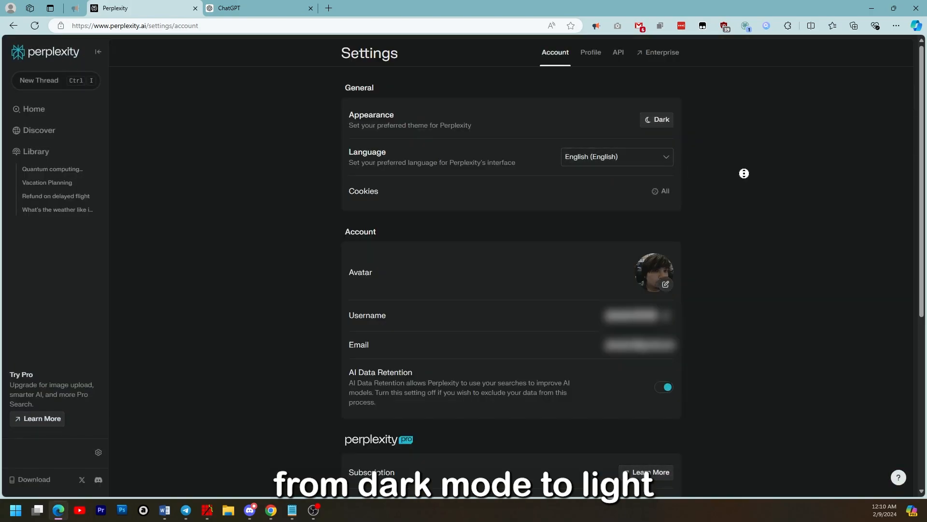
# Turn off AI Data Retention in the account settings
pyautogui.scroll(-1, 743, 173)
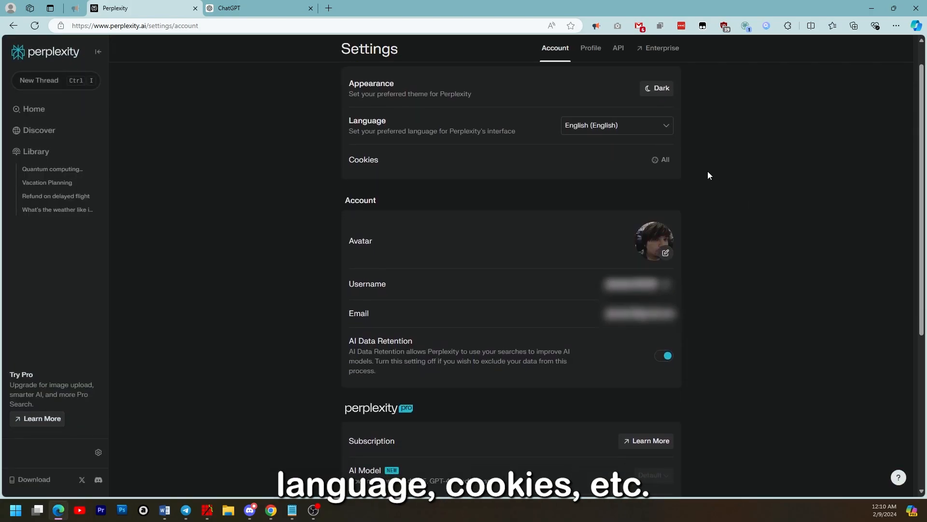
pyautogui.middleClick(731, 189)
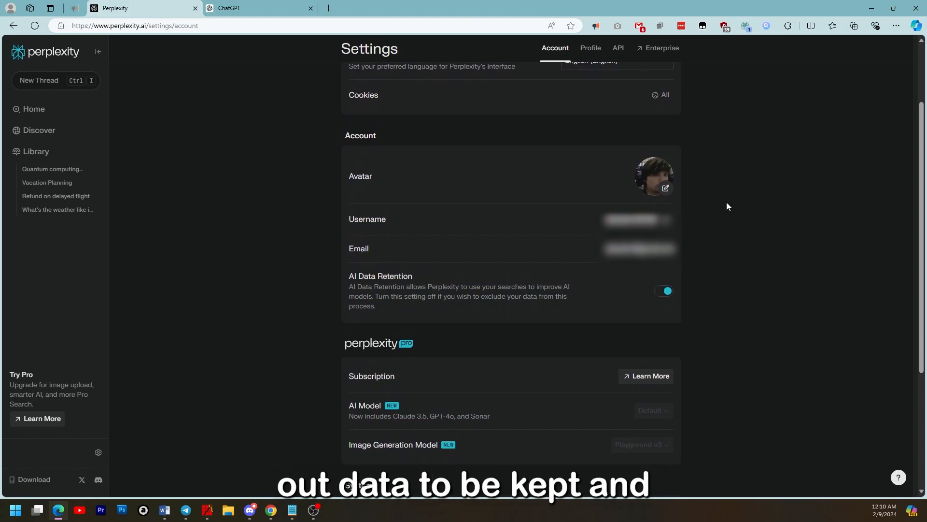
pyautogui.middleClick(703, 227)
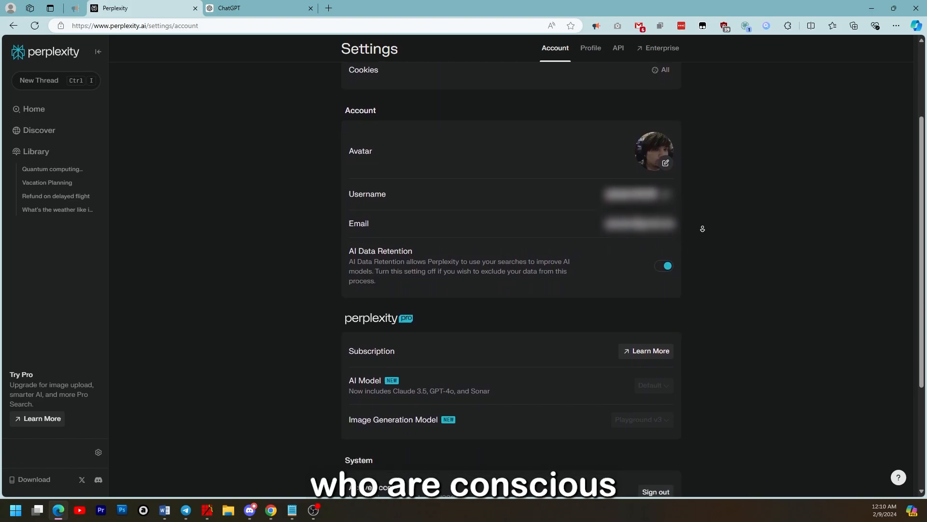
pyautogui.click(664, 255)
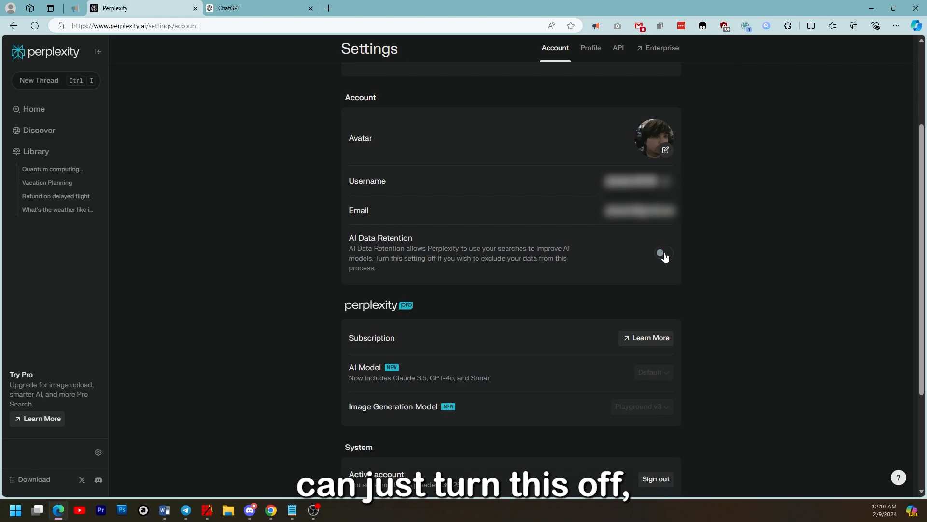
# Turn AI Data Retention back on, then view the Standard and Professional subscription plans and close the comparison
pyautogui.click(665, 255)
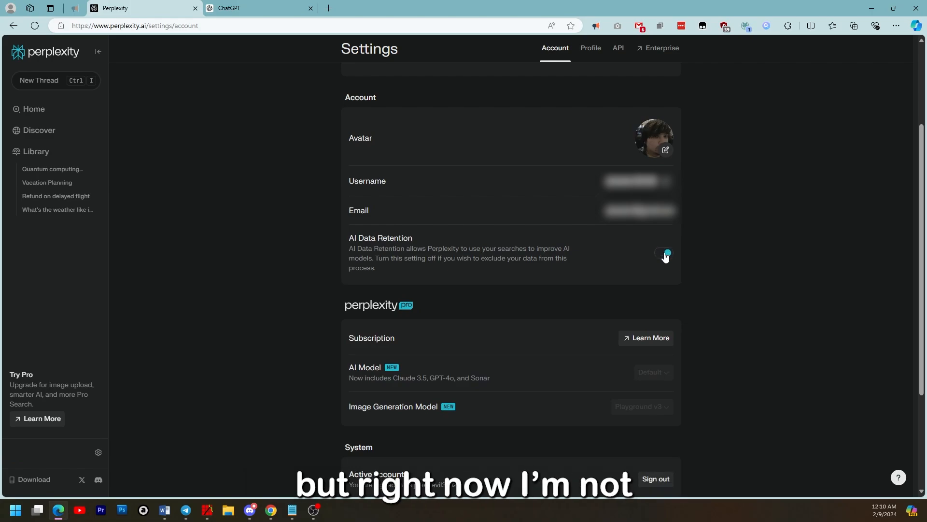
pyautogui.middleClick(769, 257)
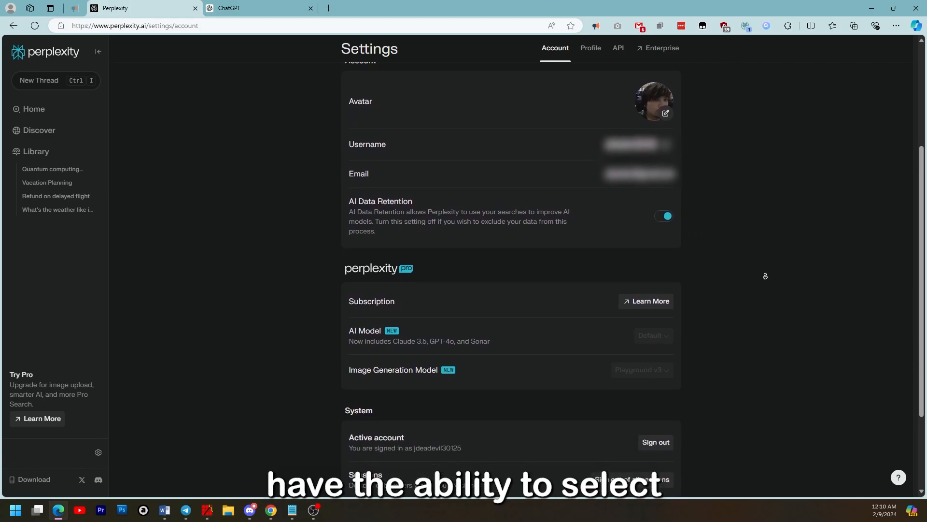
pyautogui.click(660, 264)
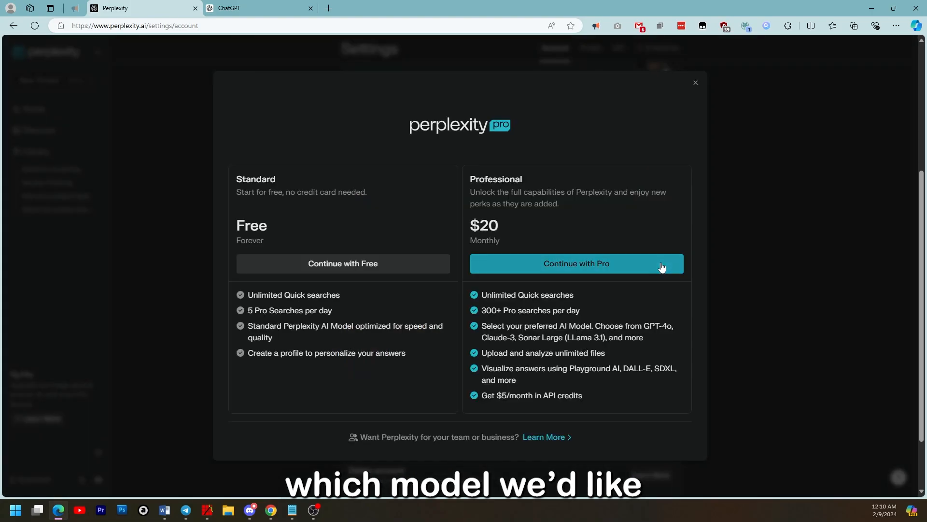
pyautogui.click(696, 84)
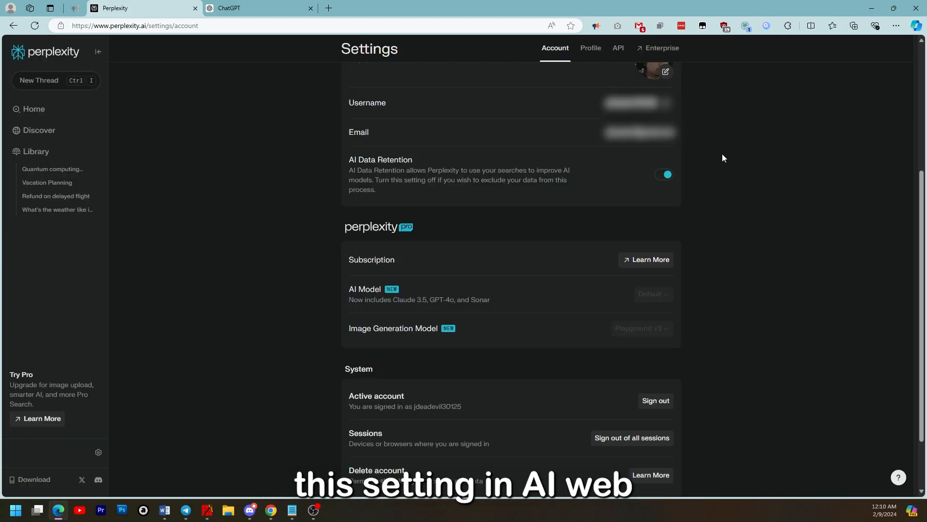
# Look through the AI model, active account, sessions and account deletion options in the rest of the account settings
pyautogui.scroll(-1, 749, 256)
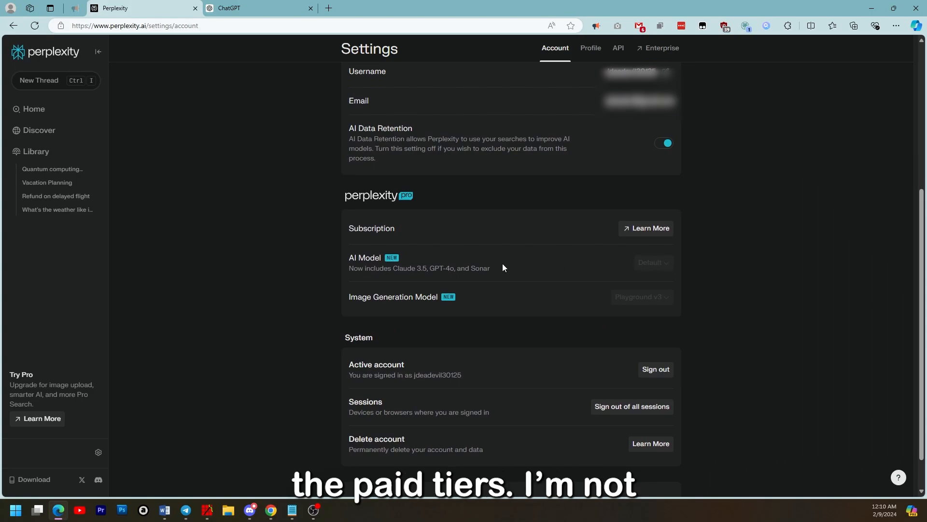
pyautogui.scroll(-2, 529, 412)
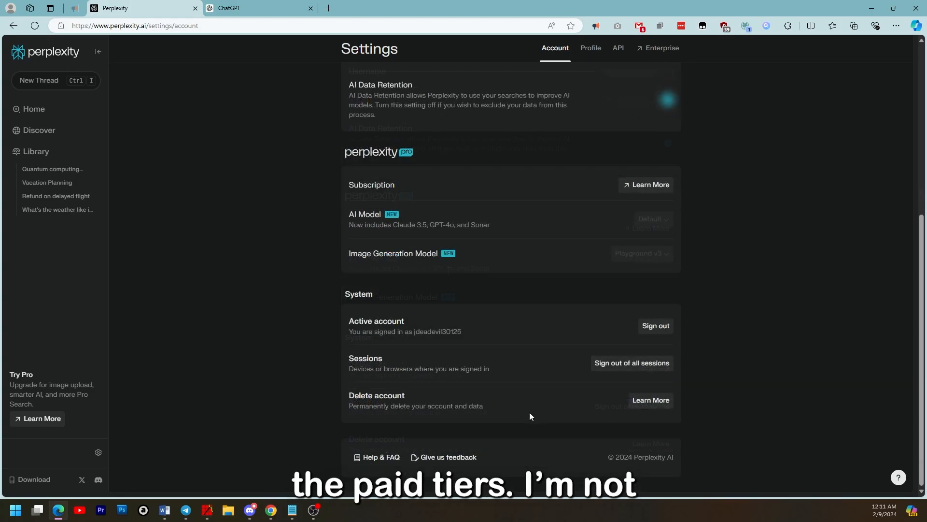
pyautogui.click(470, 460)
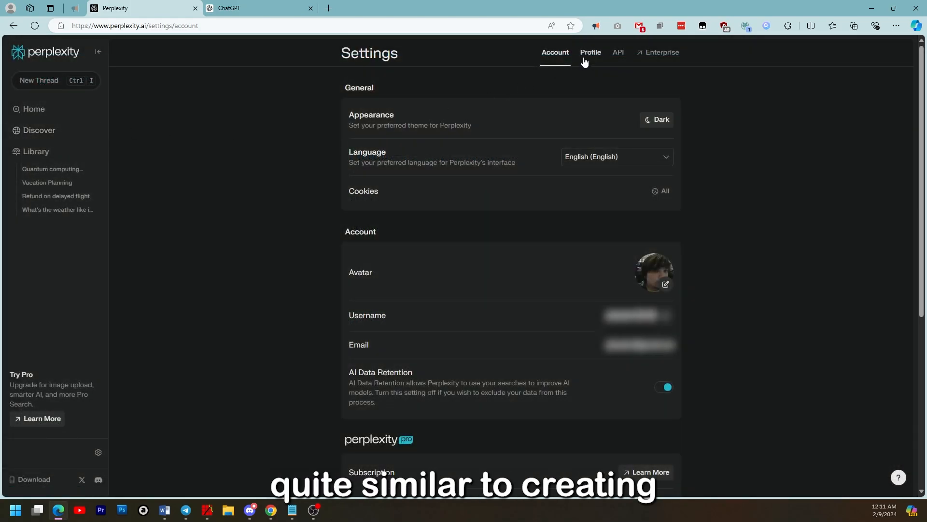
# Open the profile settings and view the preferred response language options without choosing one
pyautogui.click(586, 57)
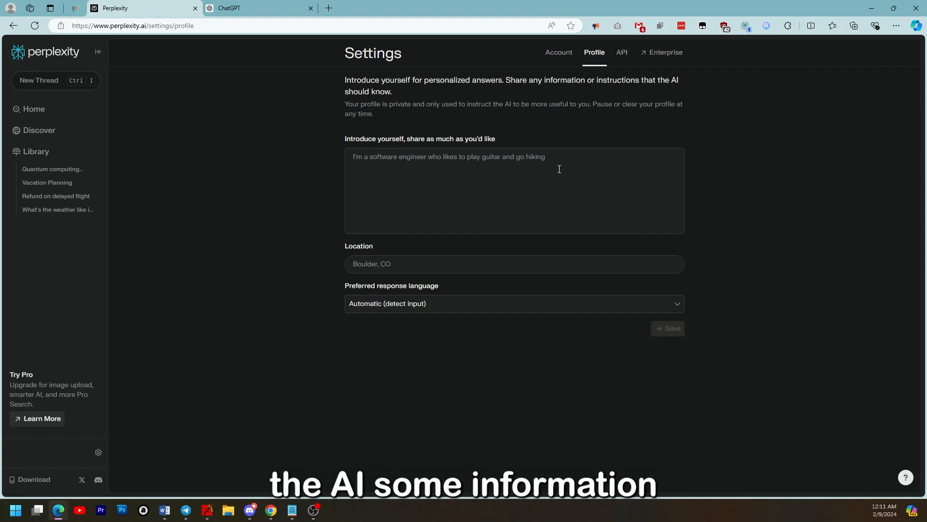
pyautogui.click(499, 313)
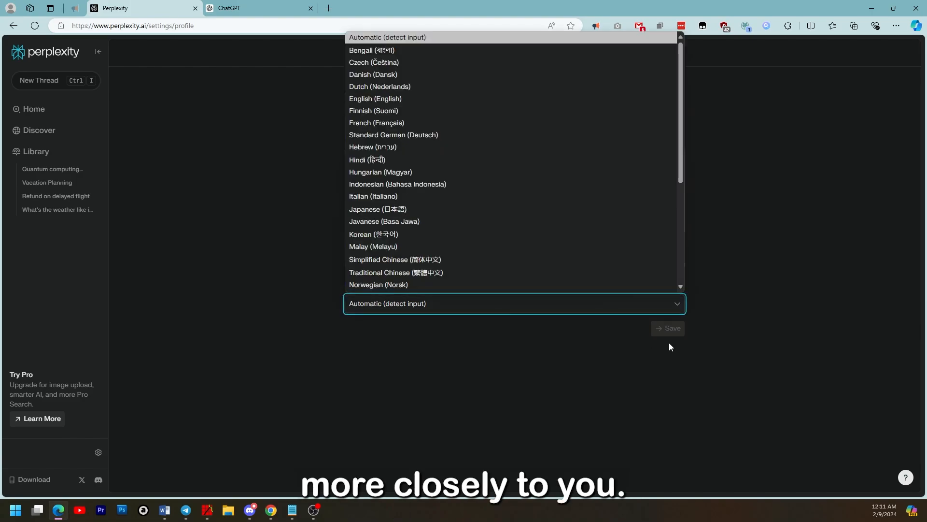
pyautogui.click(832, 323)
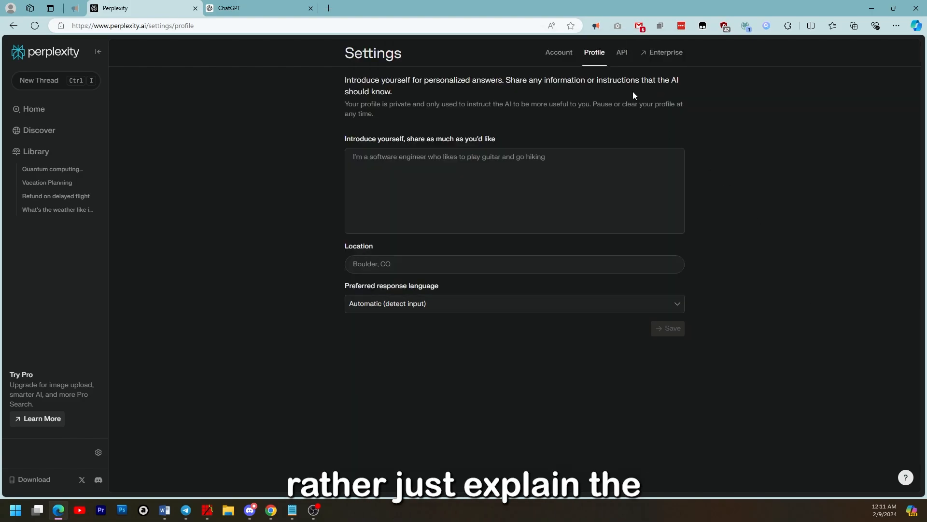
# Switch between the API and profile settings, ending on the API settings
pyautogui.click(622, 52)
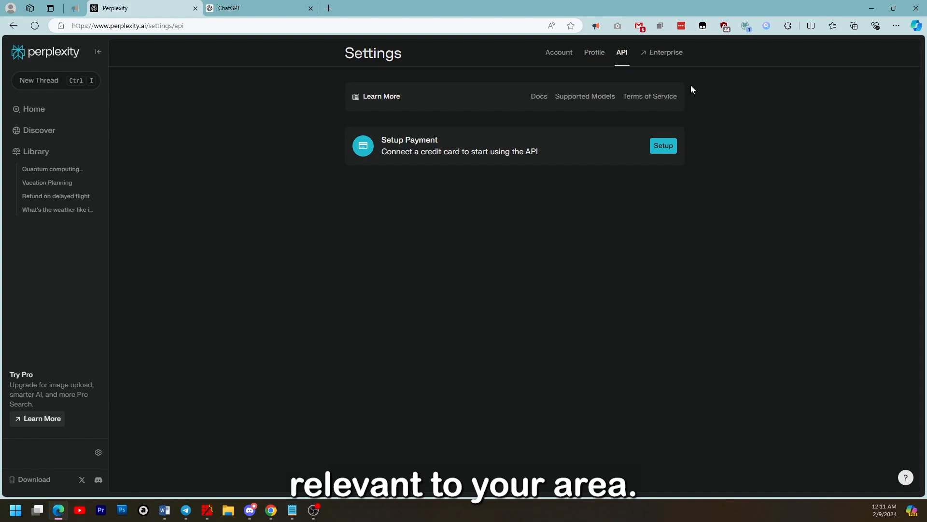
pyautogui.click(594, 52)
pyautogui.click(624, 53)
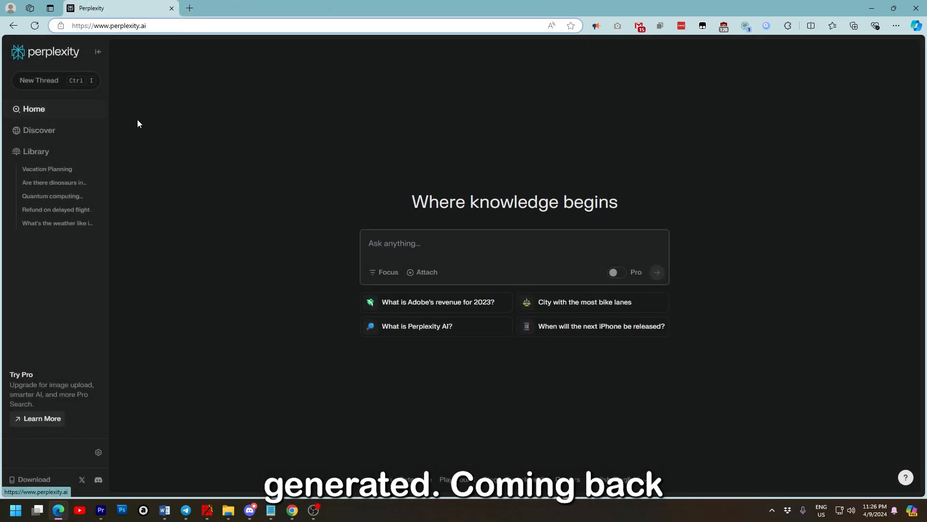
# Open the "xAI Brings Colossus Online" story from Discover and view its full list of sources, then close the list
pyautogui.click(60, 138)
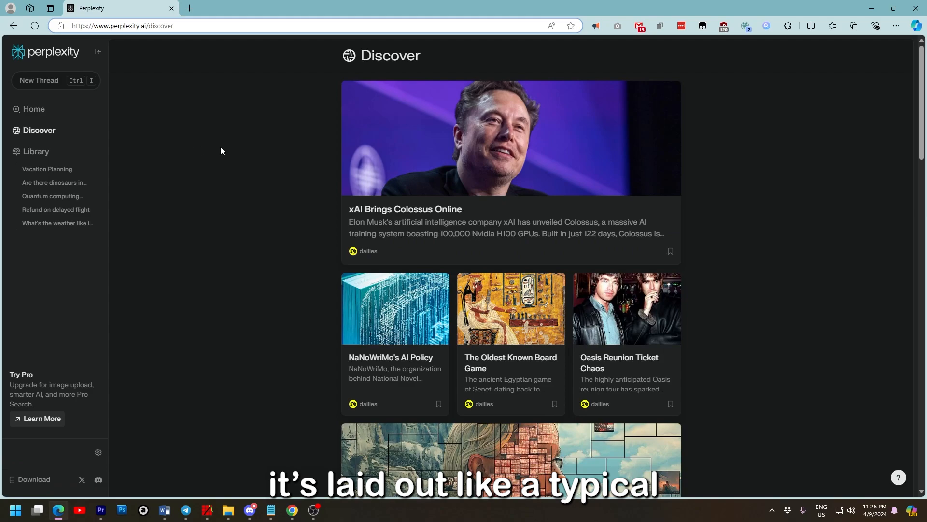
pyautogui.click(393, 170)
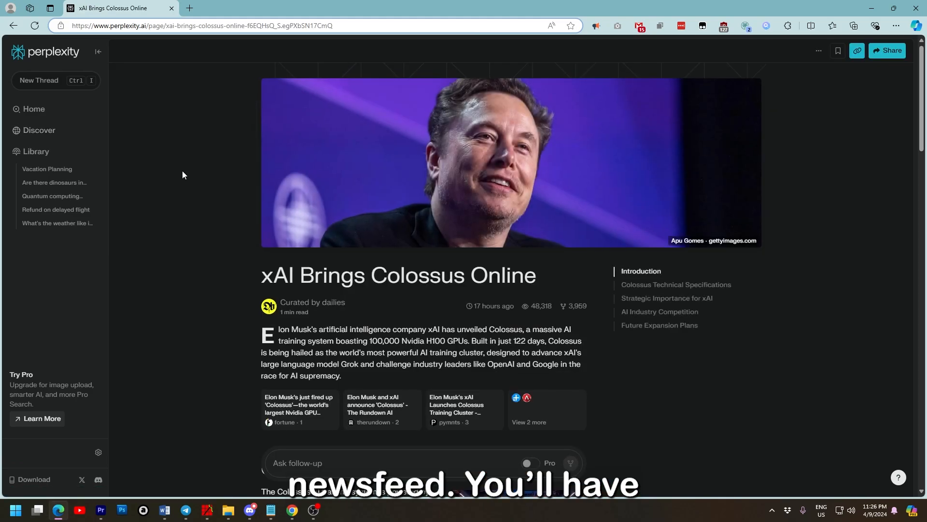
pyautogui.scroll(-1, 183, 175)
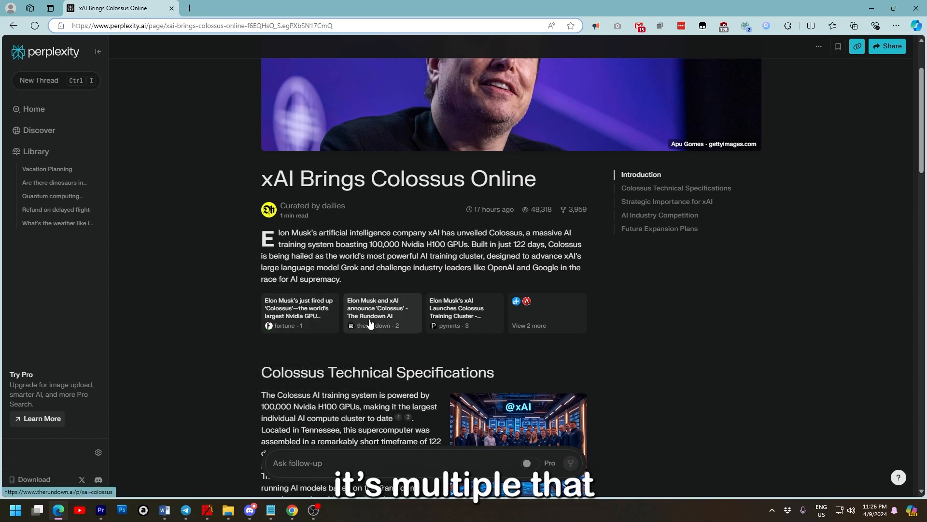
pyautogui.moveTo(465, 312)
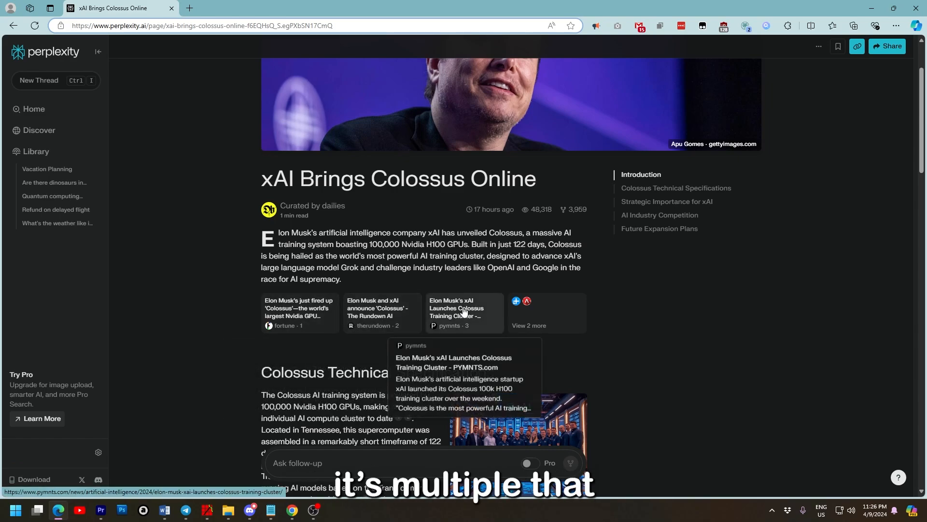
pyautogui.click(531, 316)
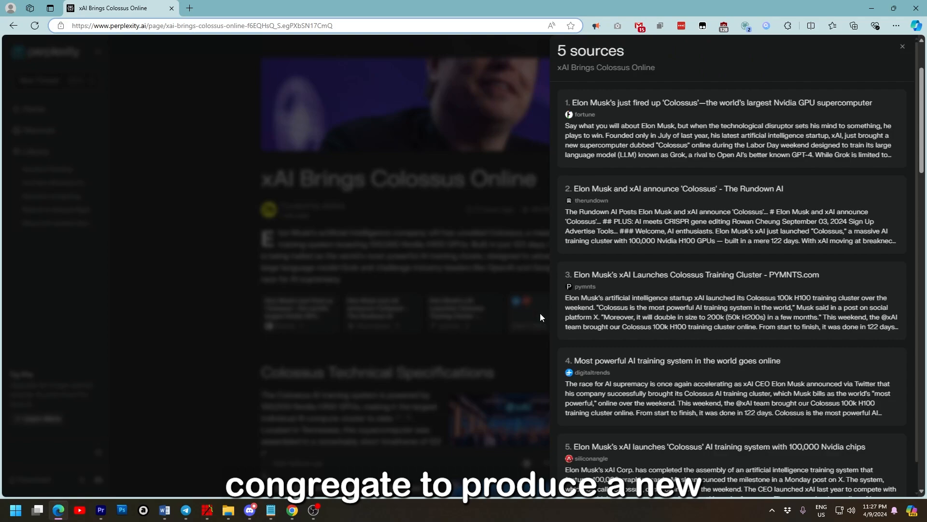
pyautogui.click(905, 49)
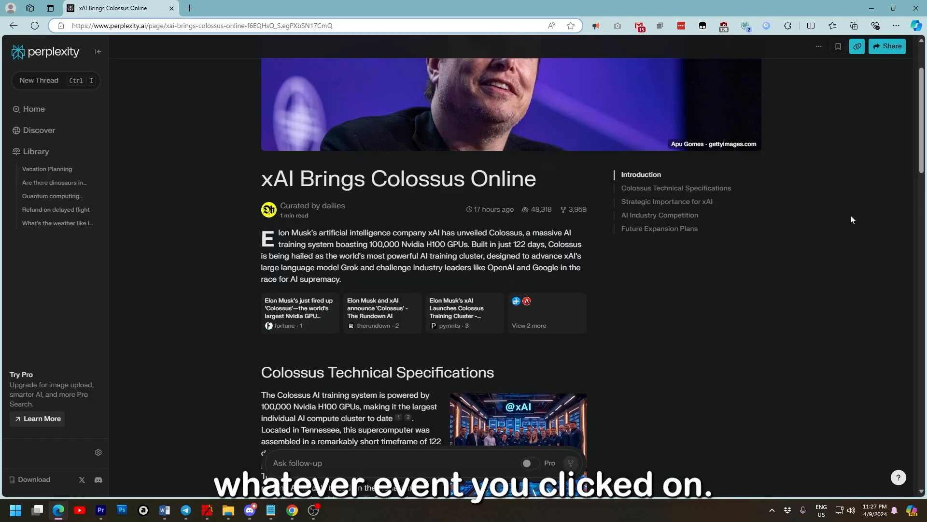
# Skim the Colossus article and jump to its AI Industry Competition section through the table of contents
pyautogui.scroll(-3, 668, 211)
pyautogui.scroll(-6, 669, 198)
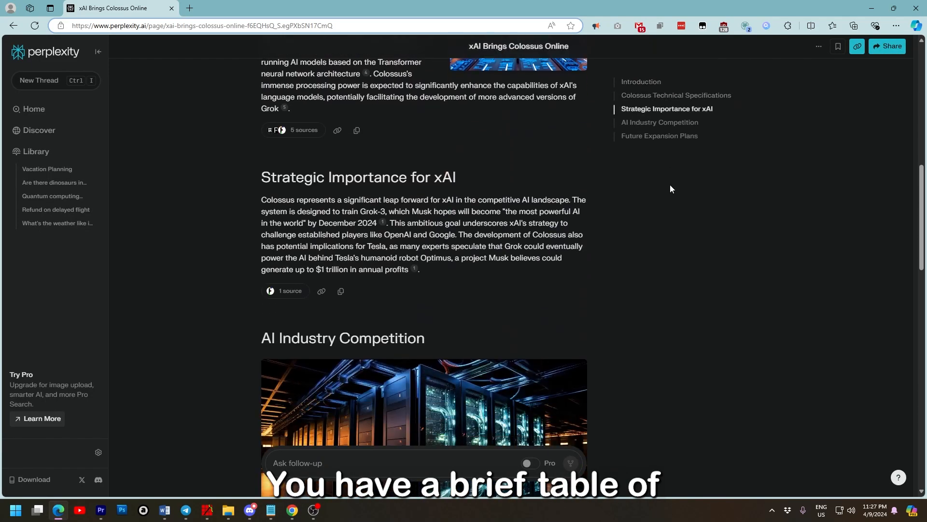
pyautogui.click(666, 123)
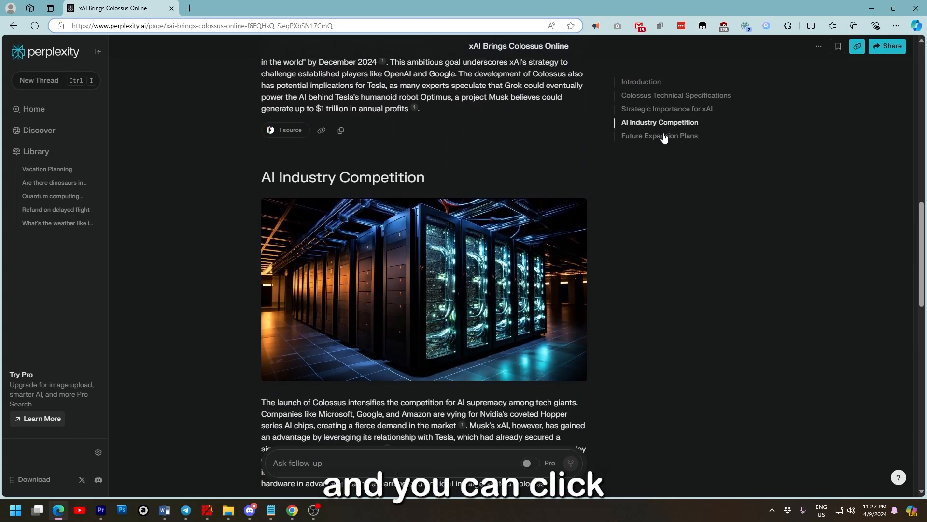